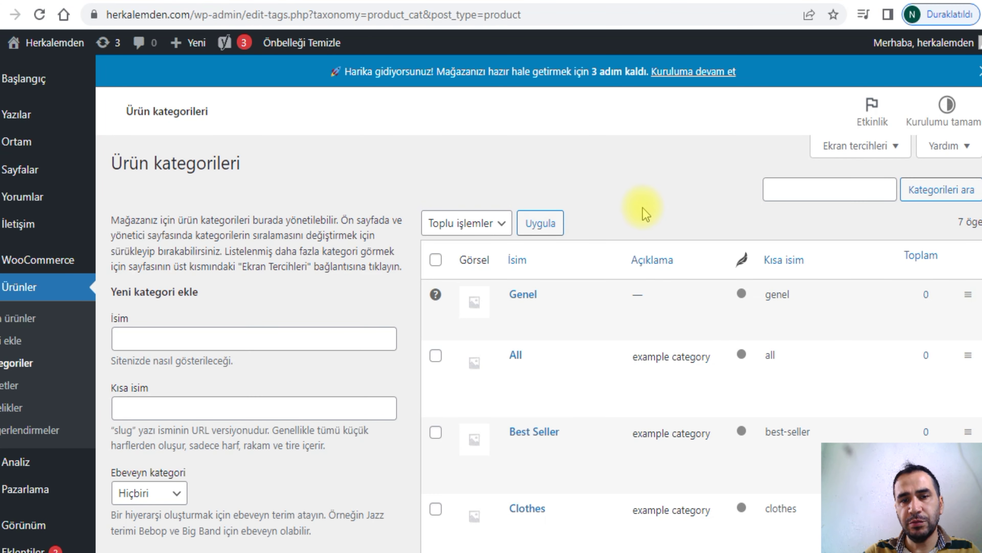
Step: Select all product categories in the list and delete the example categories in bulk
scroll(646, 206, "down", 2)
scroll(729, 220, "down", 9)
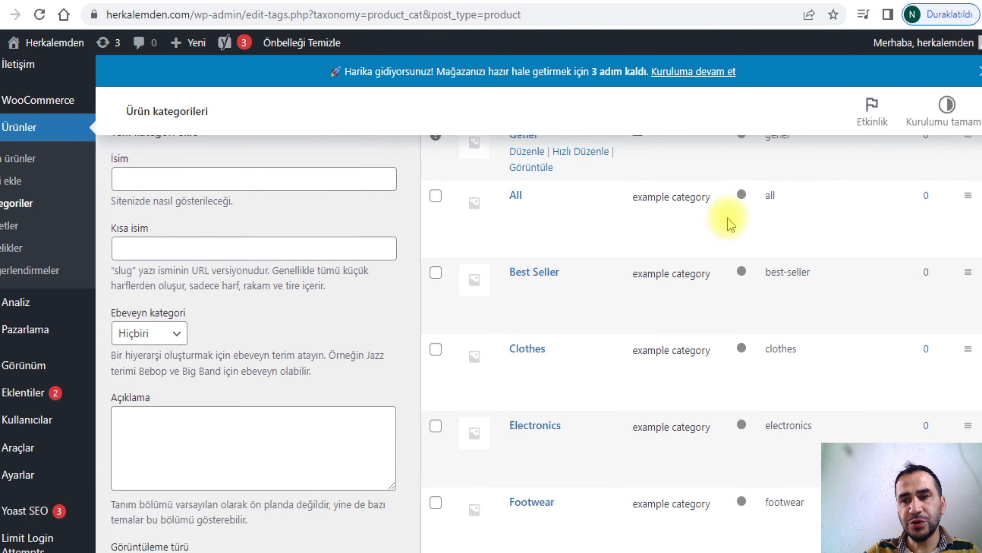
scroll(696, 240, "up", 4)
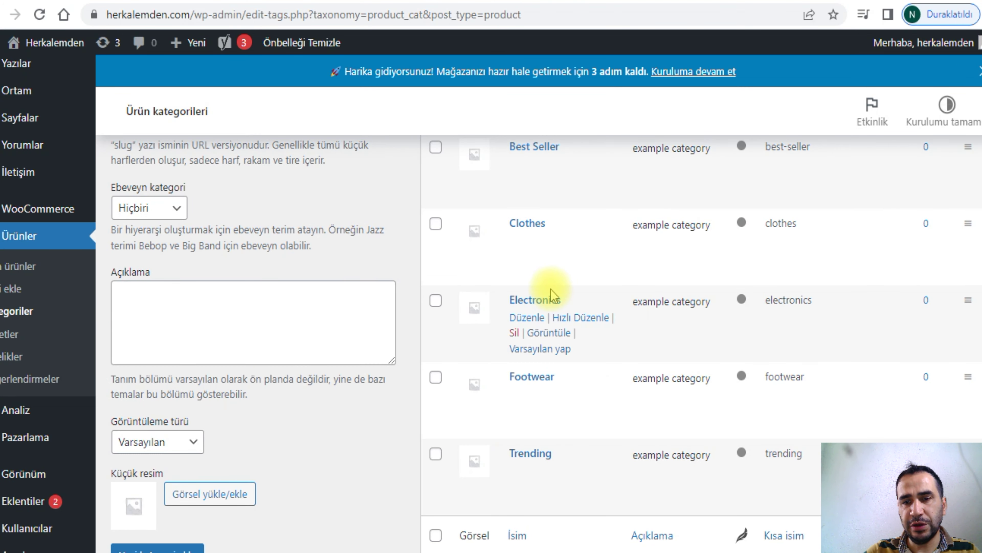
scroll(557, 275, "up", 6)
scroll(557, 275, "down", 4)
scroll(561, 280, "down", 4)
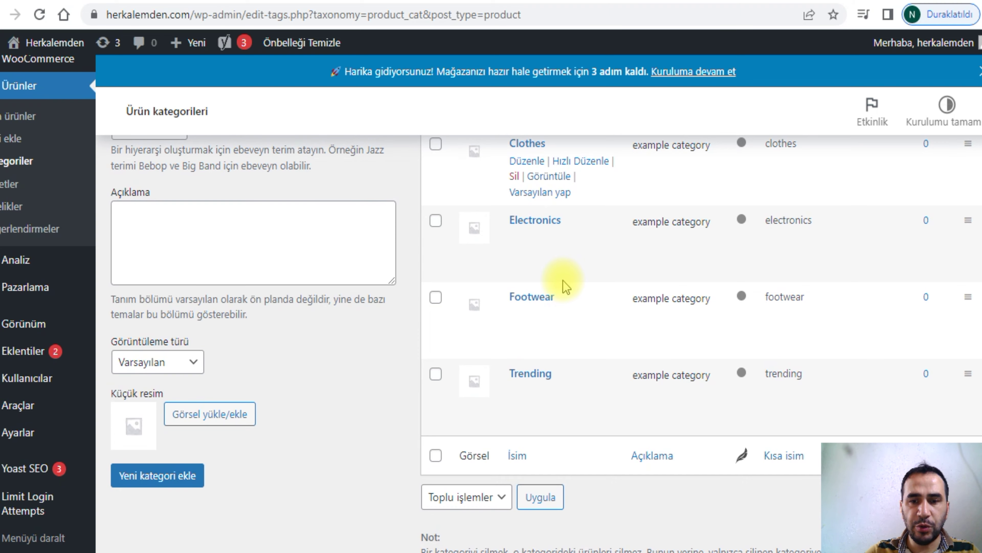
scroll(564, 285, "up", 9)
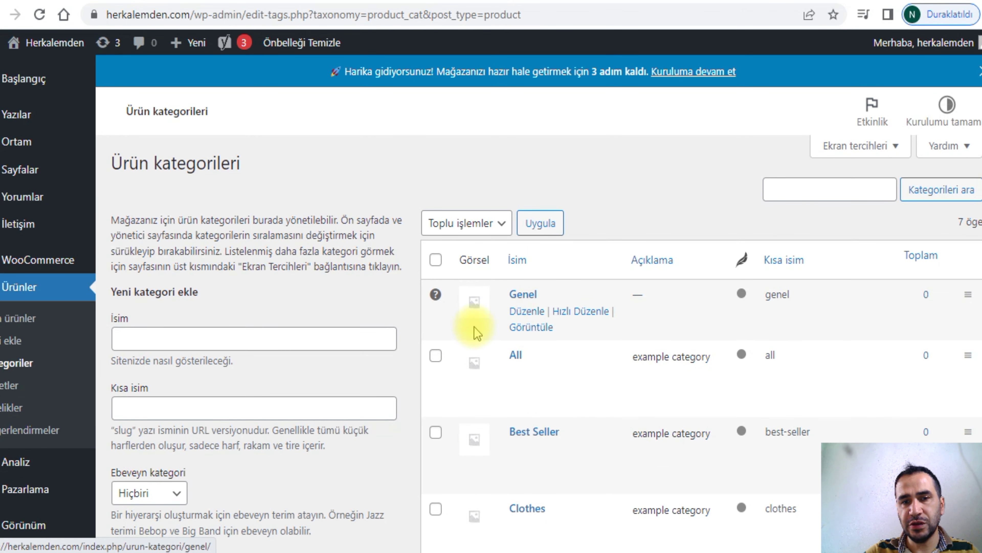
left_click(436, 259)
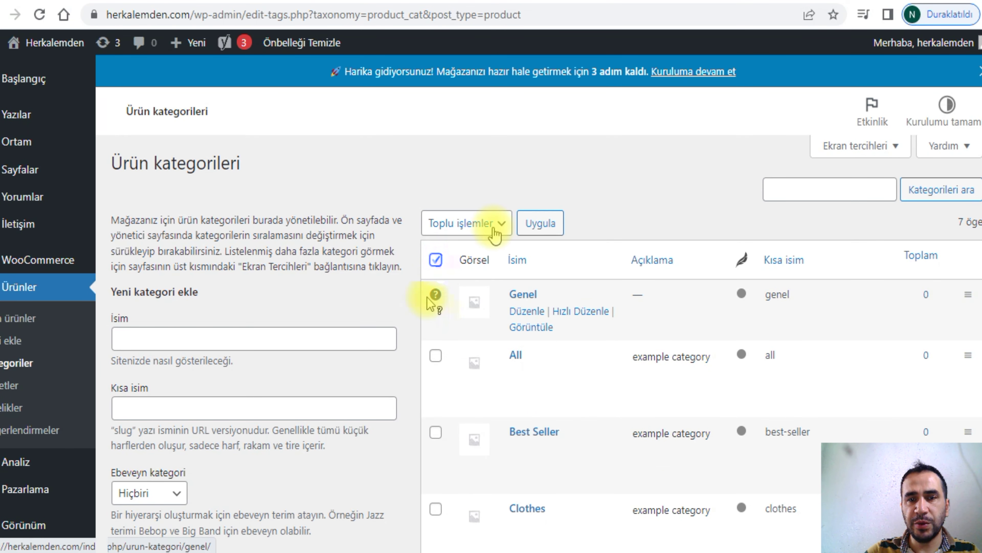
left_click(495, 224)
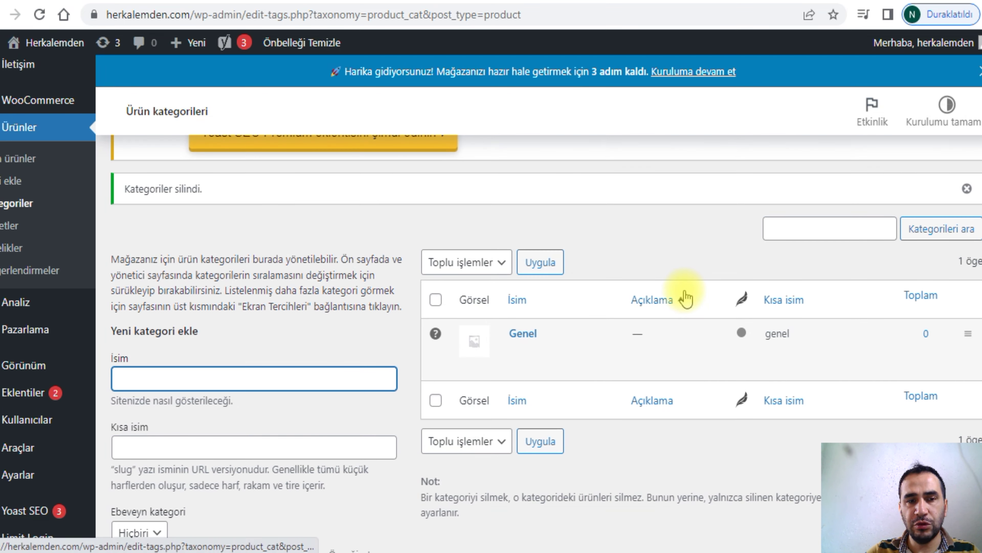
Step: Open the Genel category for editing and place the cursor in its name
mouse_move(522, 364)
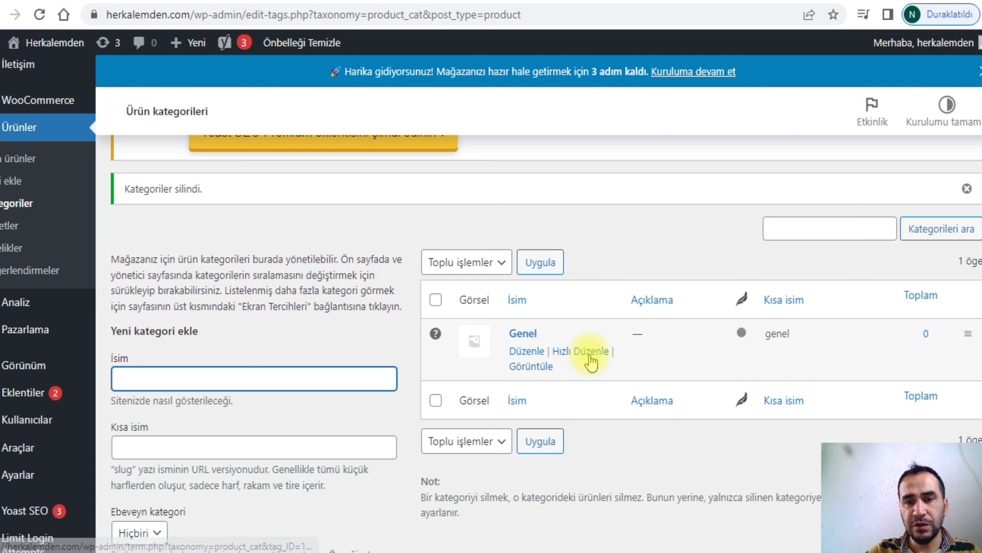
left_click(526, 351)
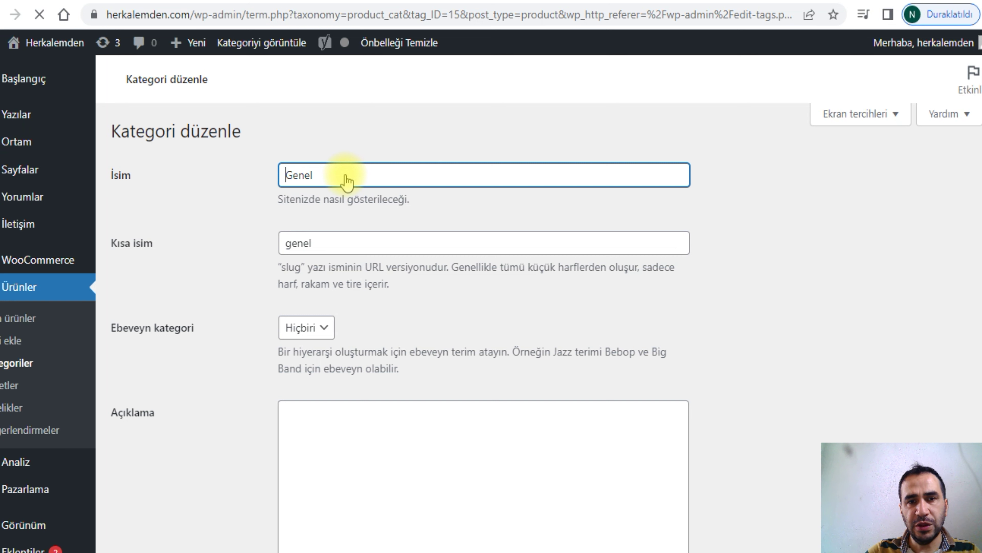
left_click_drag(324, 175, 239, 172)
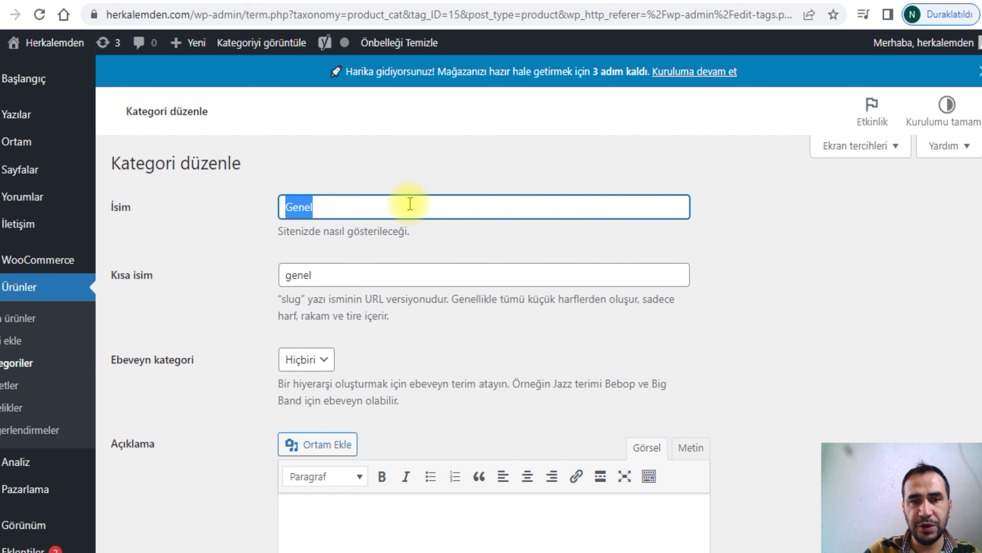
left_click(458, 149)
left_click(362, 209)
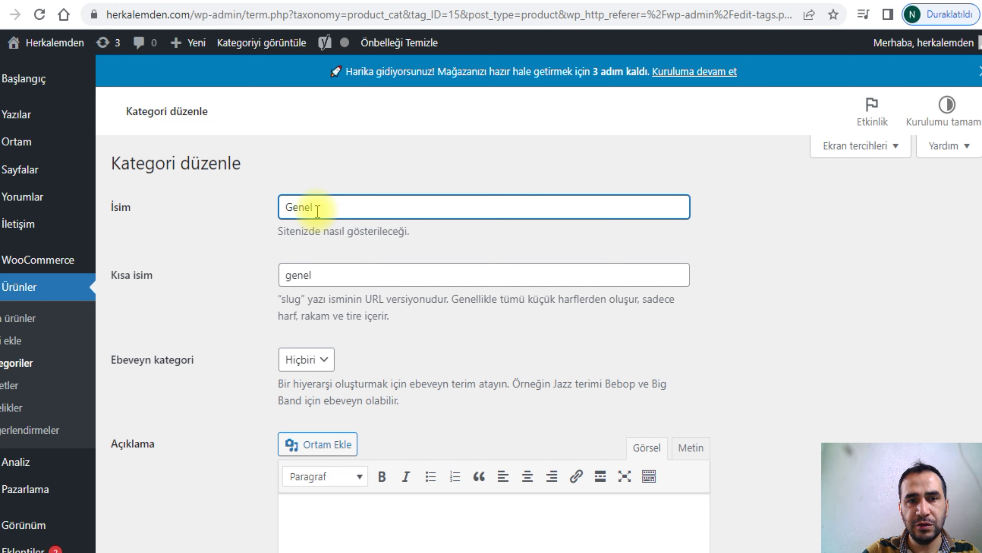
type("dfd")
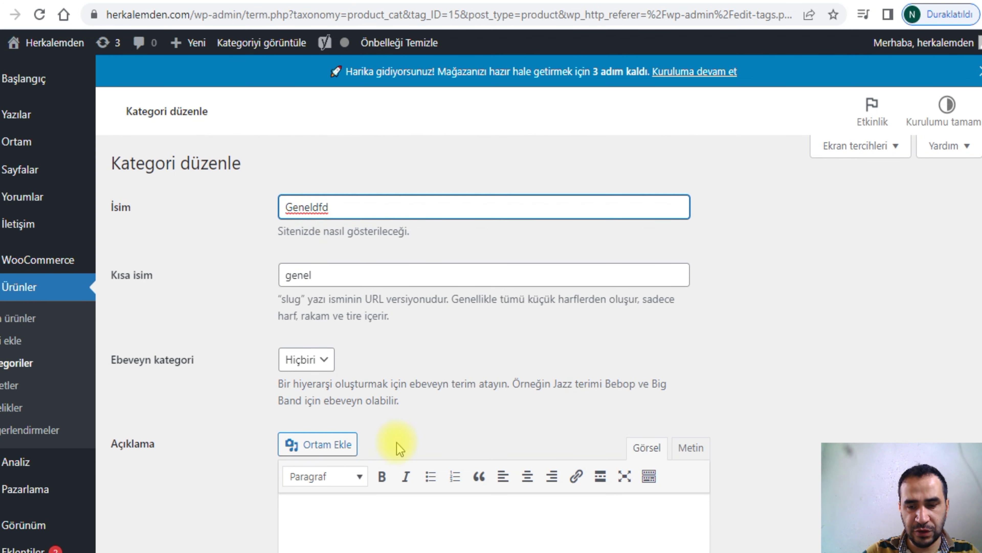
double_click(298, 275)
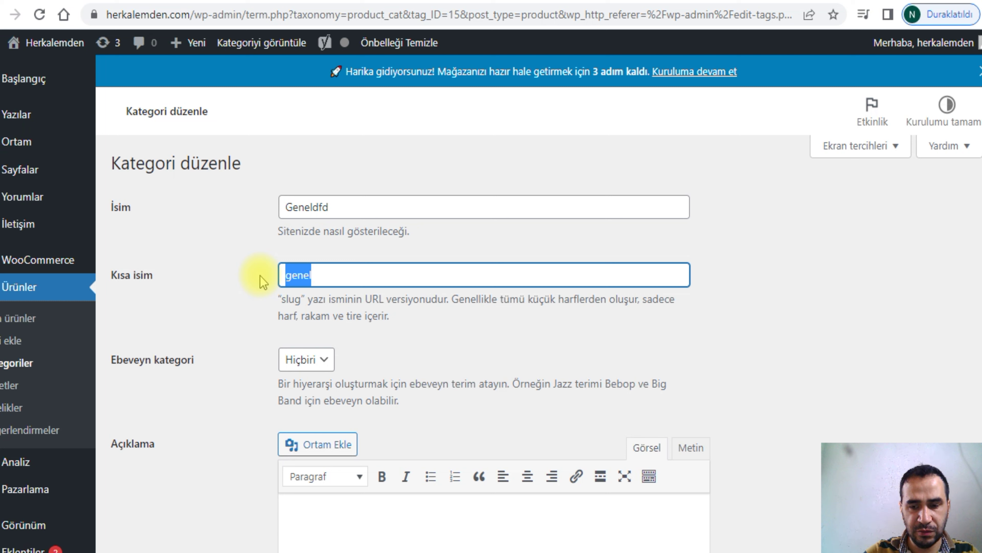
left_click_drag(336, 206, 182, 215)
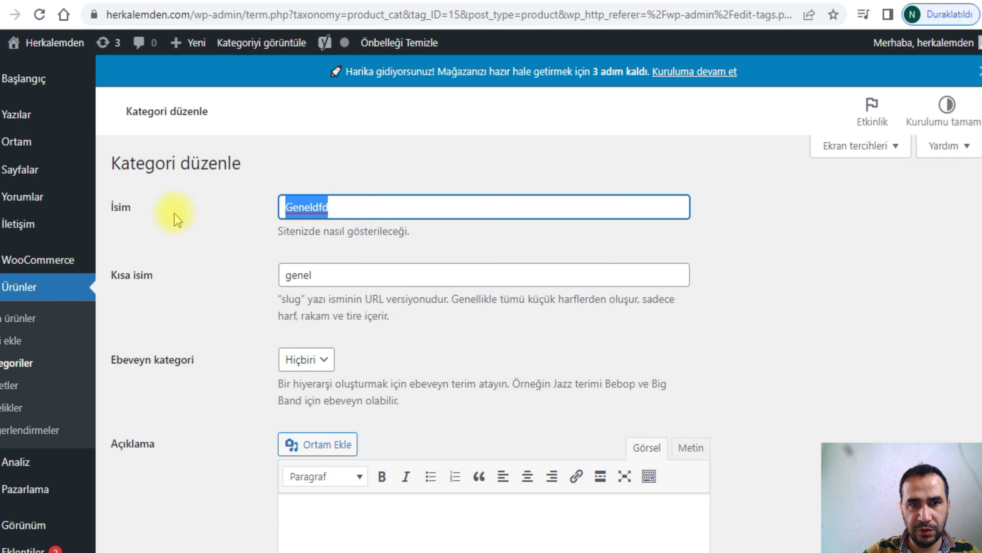
key("BackSpace")
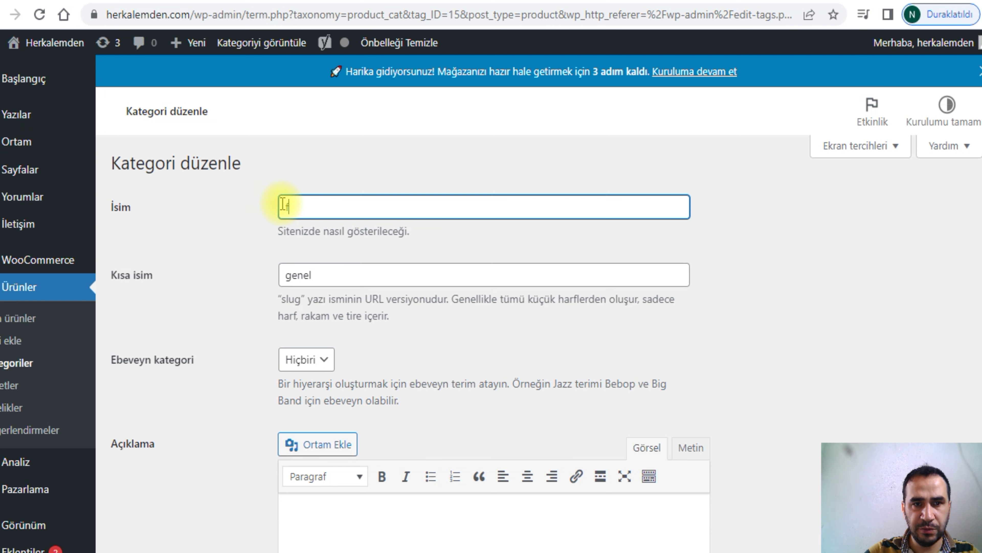
type("D")
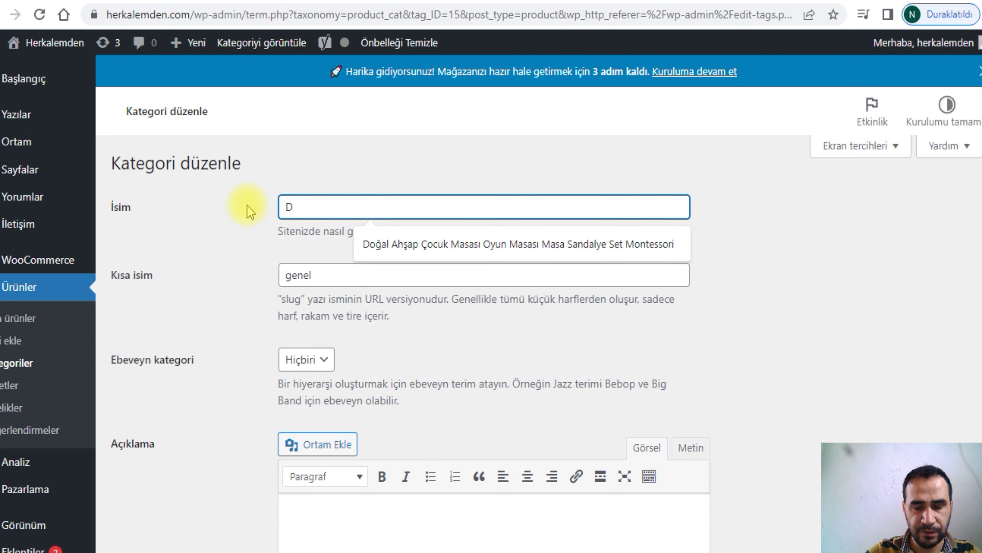
type("iğer")
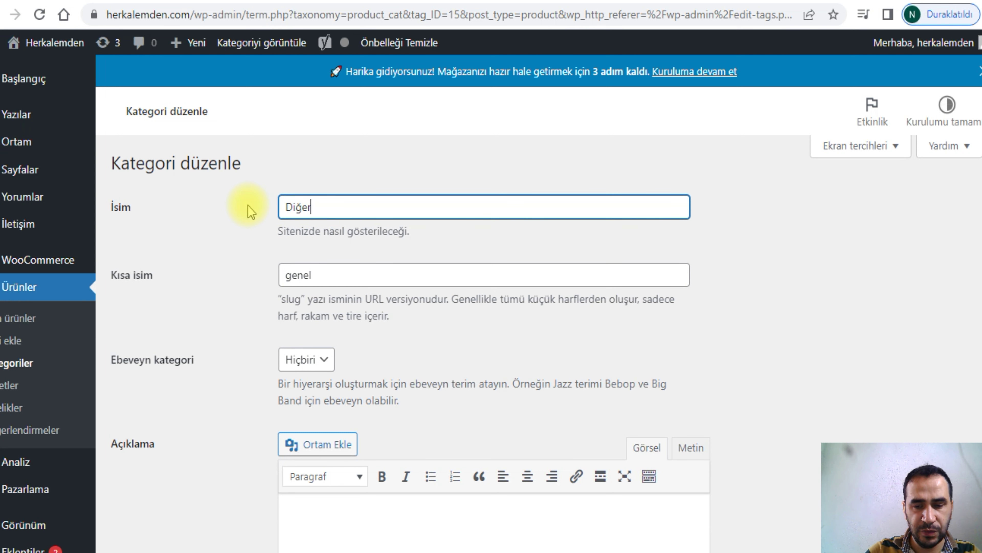
left_click_drag(324, 206, 236, 209)
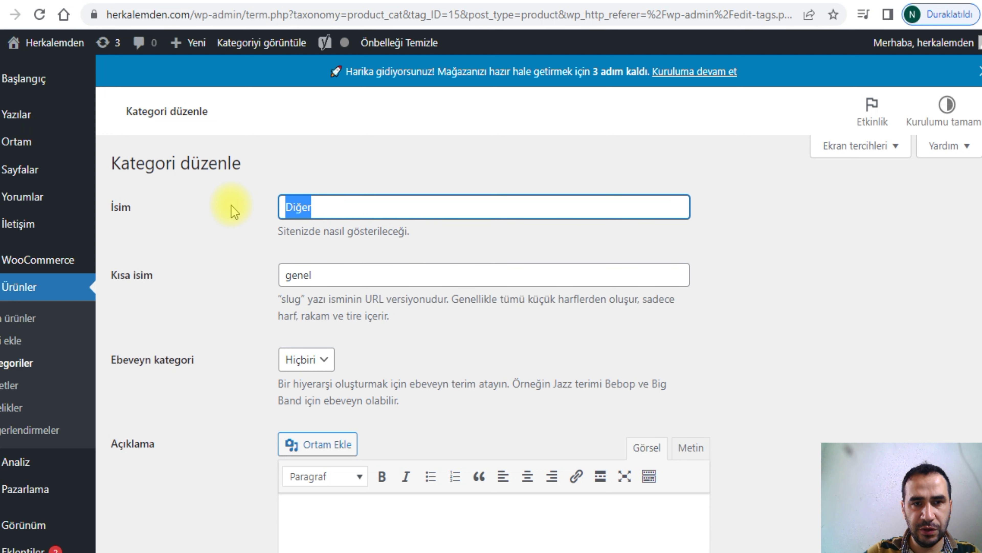
type("Karı")
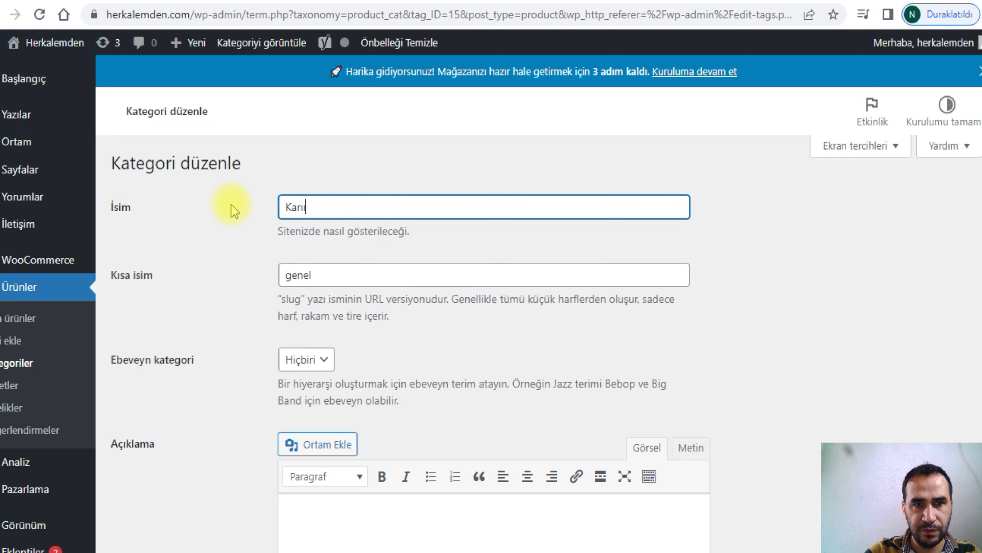
type("k")
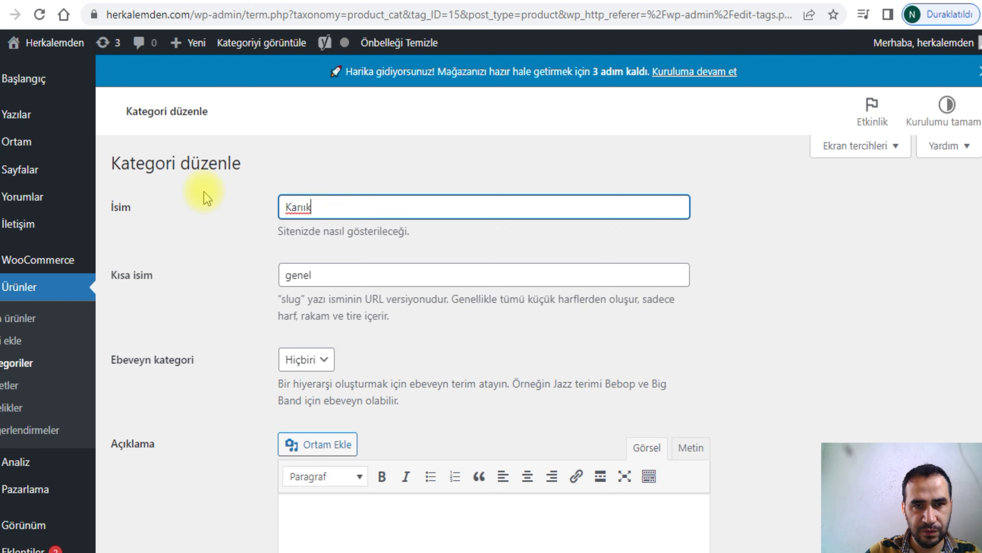
Step: Replace the category's name with "Karışık Ürünler"
key("ctrl+a")
type("Karış")
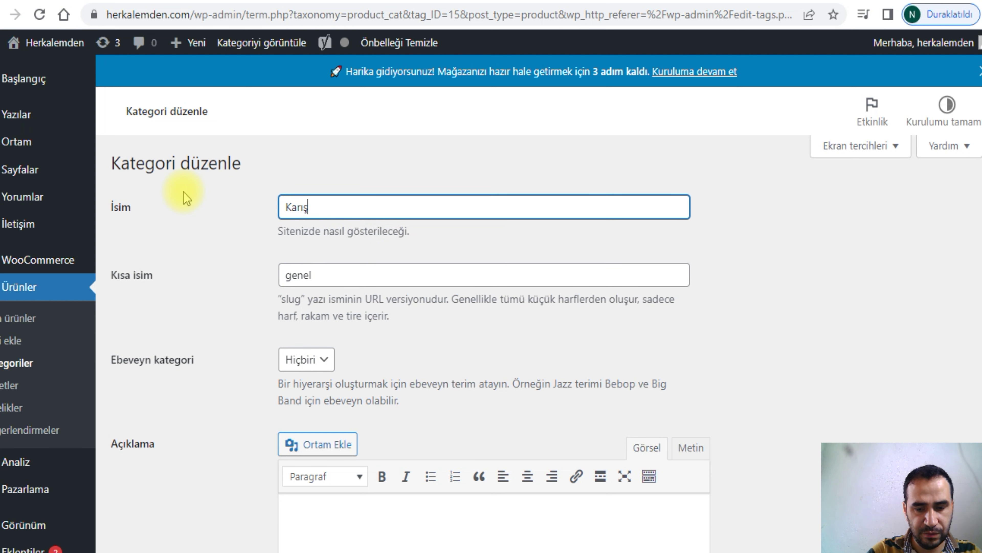
type("ık Ür")
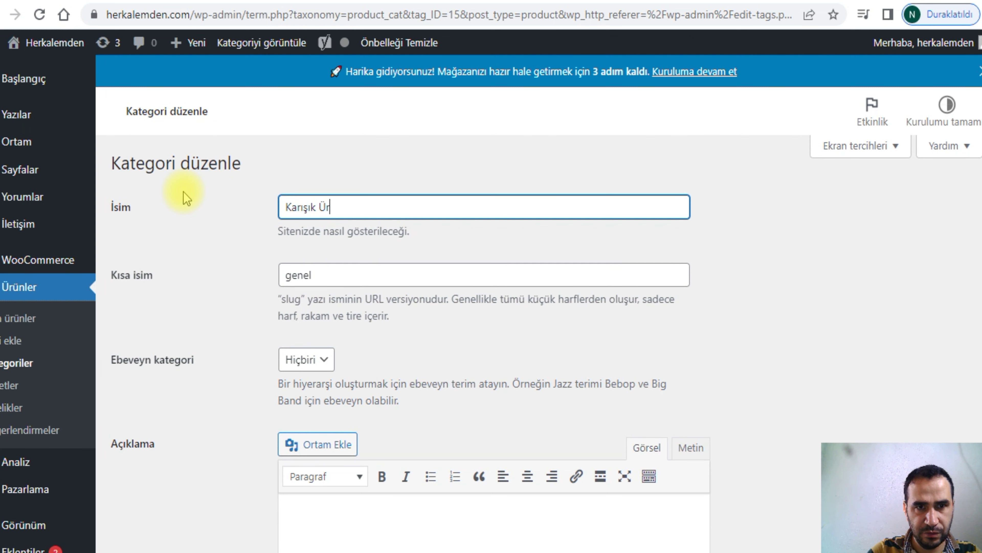
type("ünler")
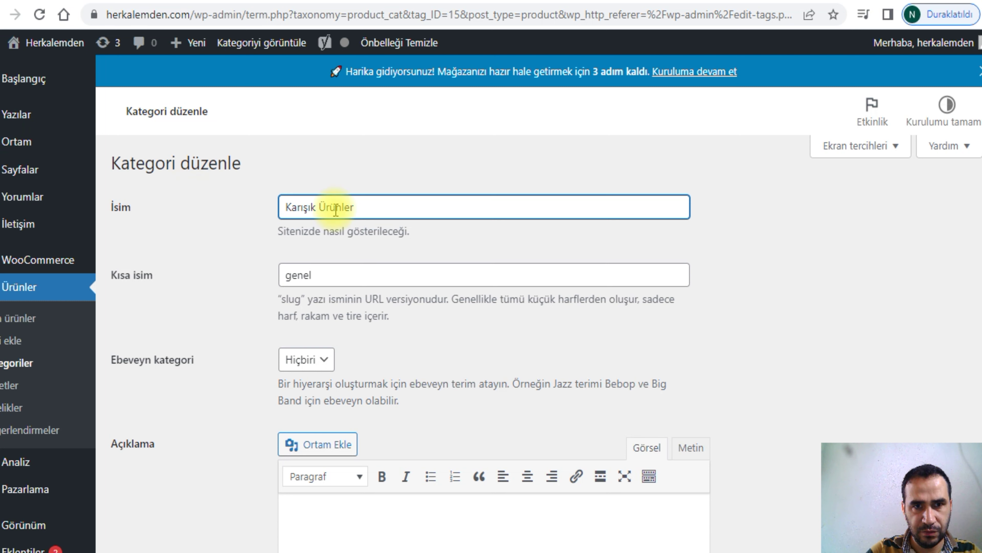
Step: Clear the category's short name (slug) so that it is left empty
left_click(353, 277)
left_click_drag(353, 277, 282, 273)
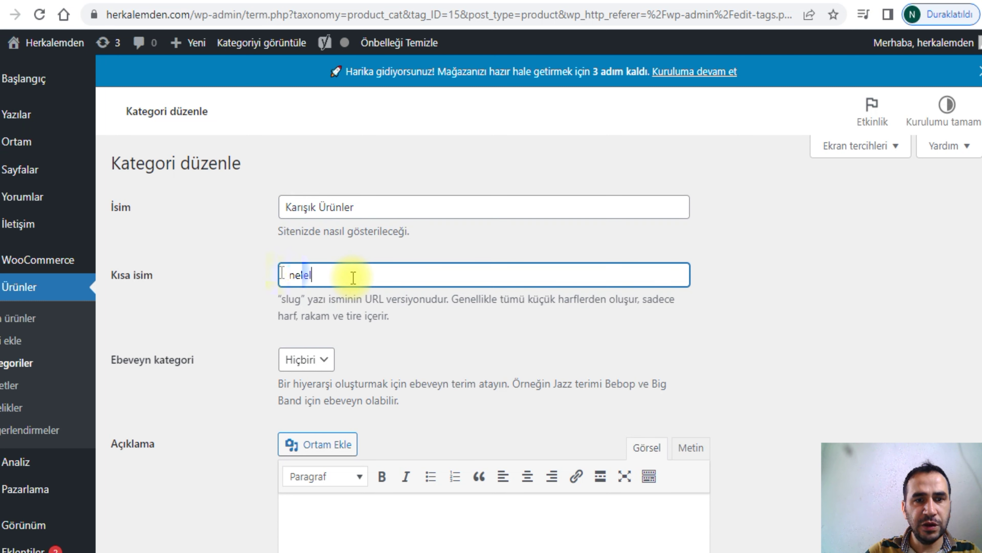
key("BackSpace")
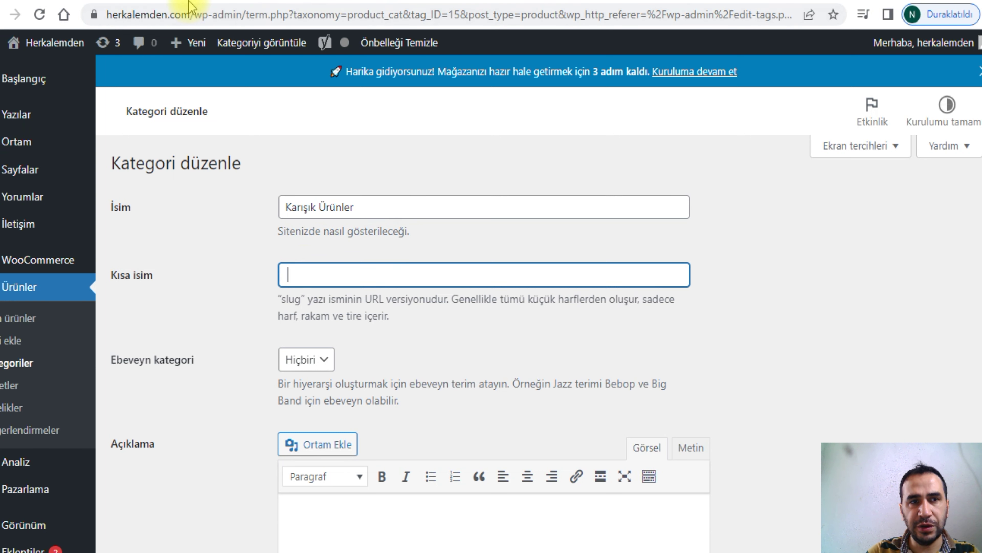
left_click(287, 104)
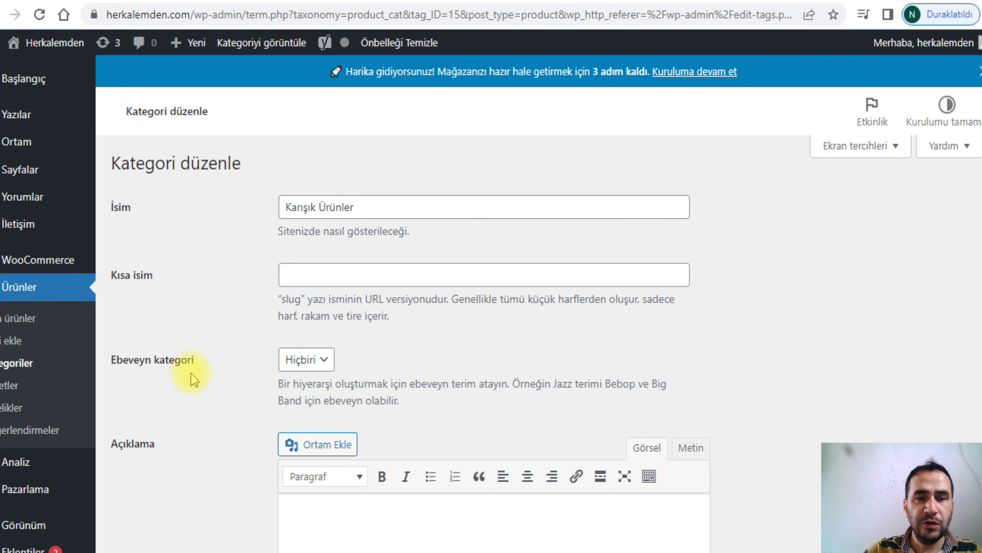
Step: Review the category's parent, description, display type, thumbnail and Yoast SEO fields
scroll(364, 375, "down", 1)
scroll(364, 374, "down", 2)
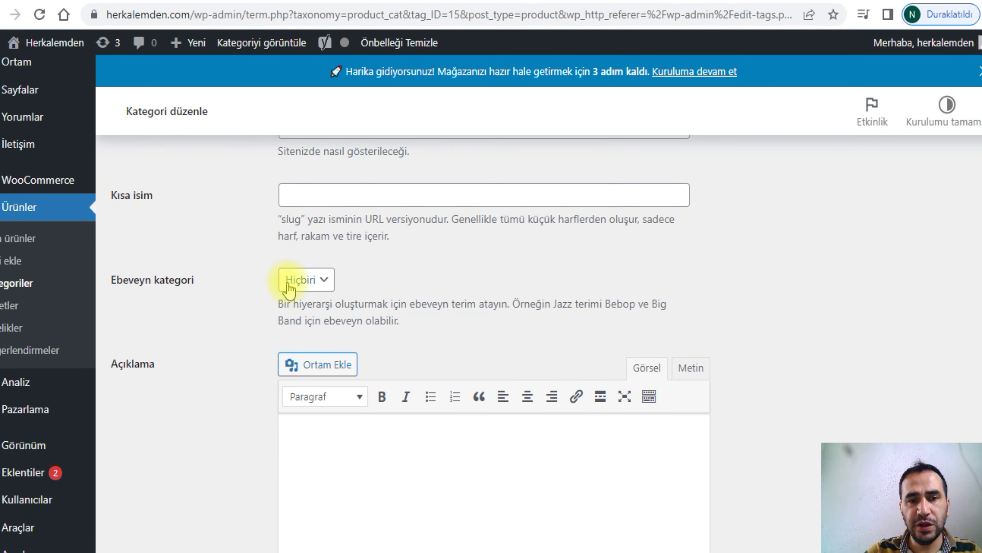
scroll(291, 278, "down", 2)
scroll(487, 276, "up", 2)
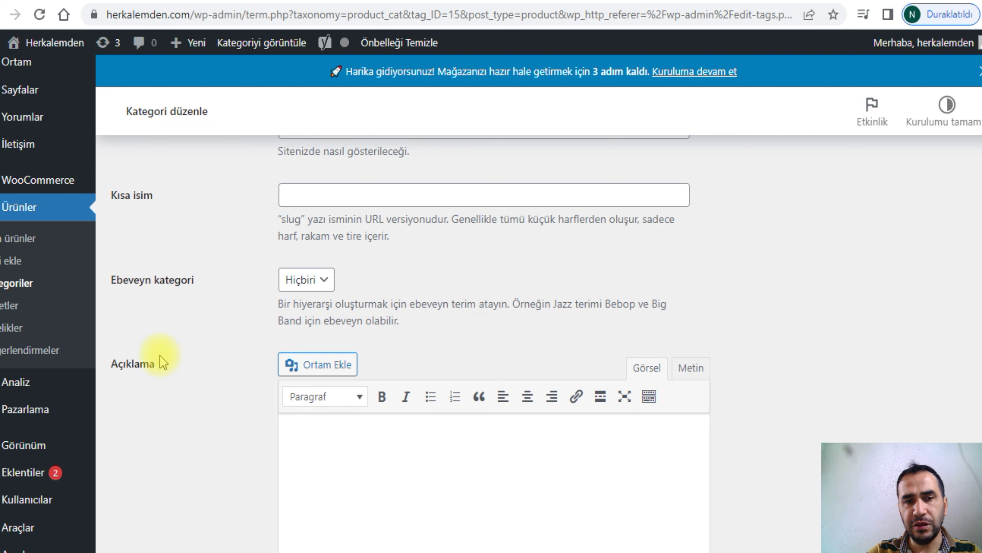
scroll(531, 369, "down", 6)
scroll(368, 290, "down", 6)
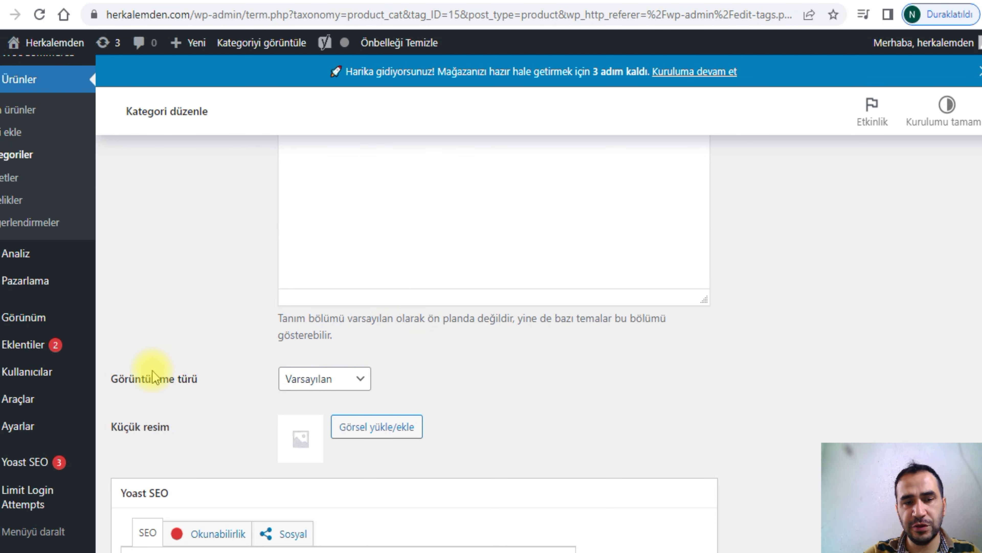
scroll(381, 343, "down", 2)
scroll(399, 344, "down", 8)
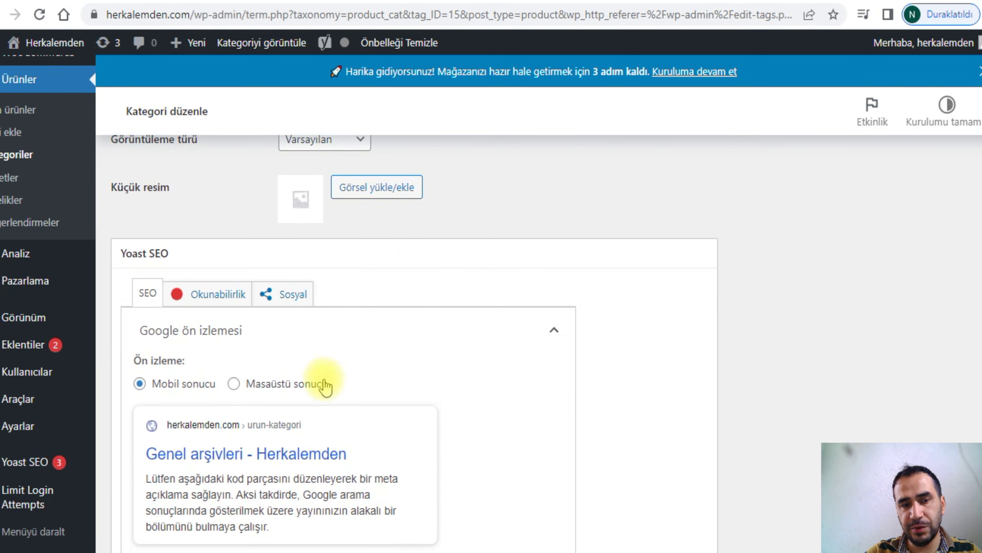
scroll(235, 335, "down", 3)
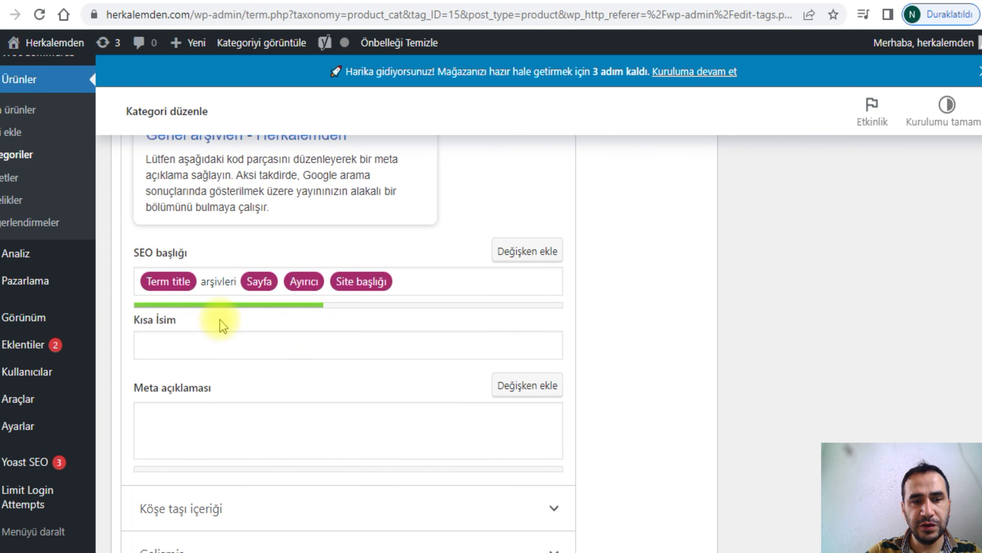
scroll(310, 215, "up", 10)
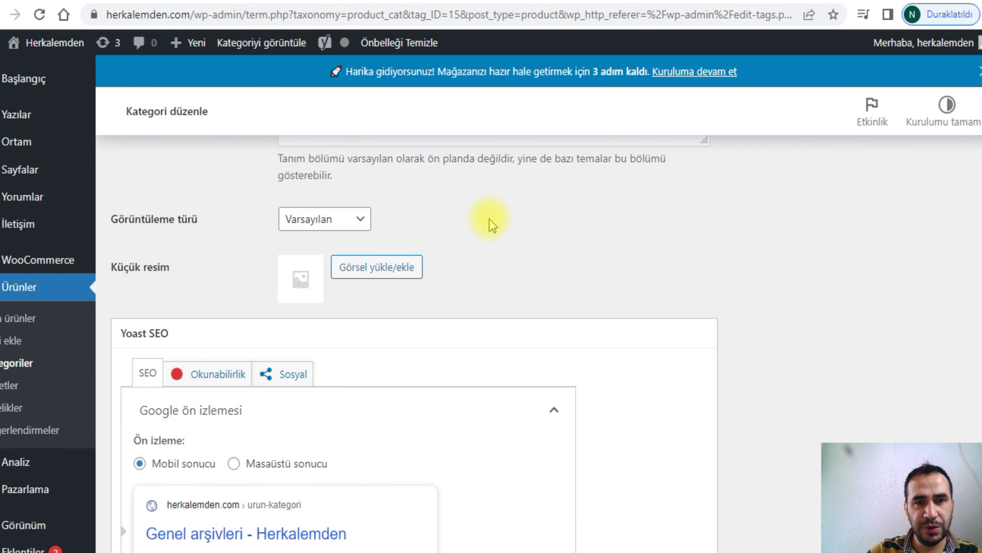
scroll(495, 232, "down", 12)
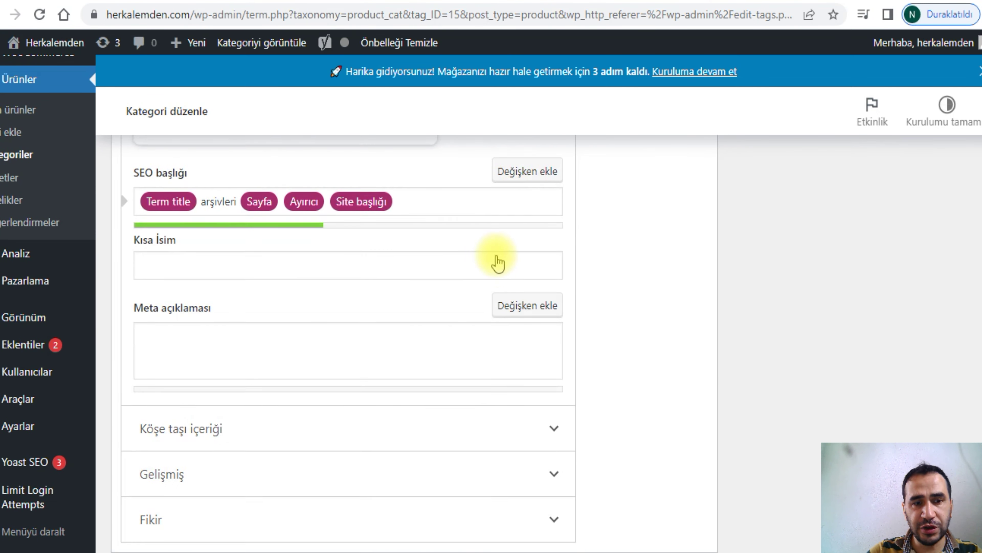
Step: Save the category changes and return to the product categories list
scroll(447, 298, "down", 2)
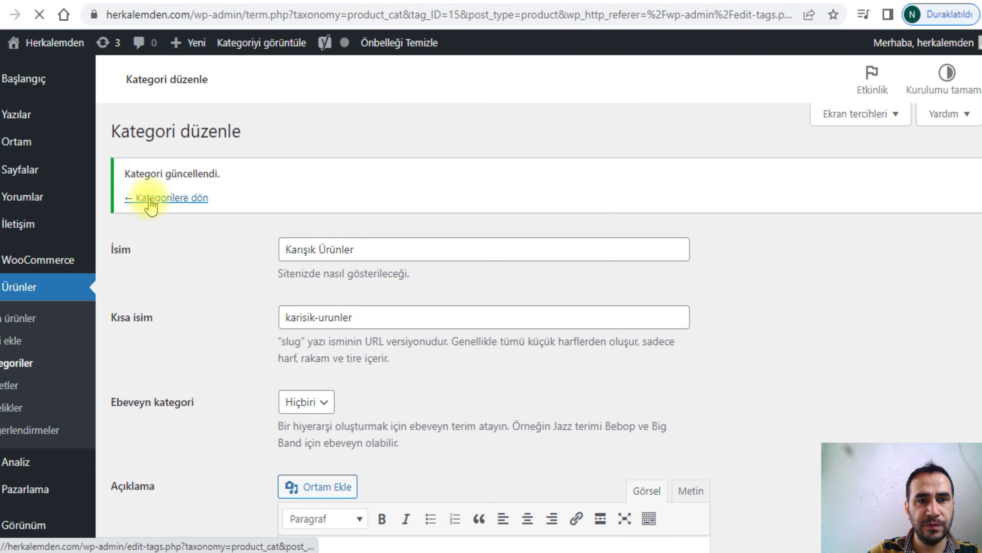
left_click(148, 198)
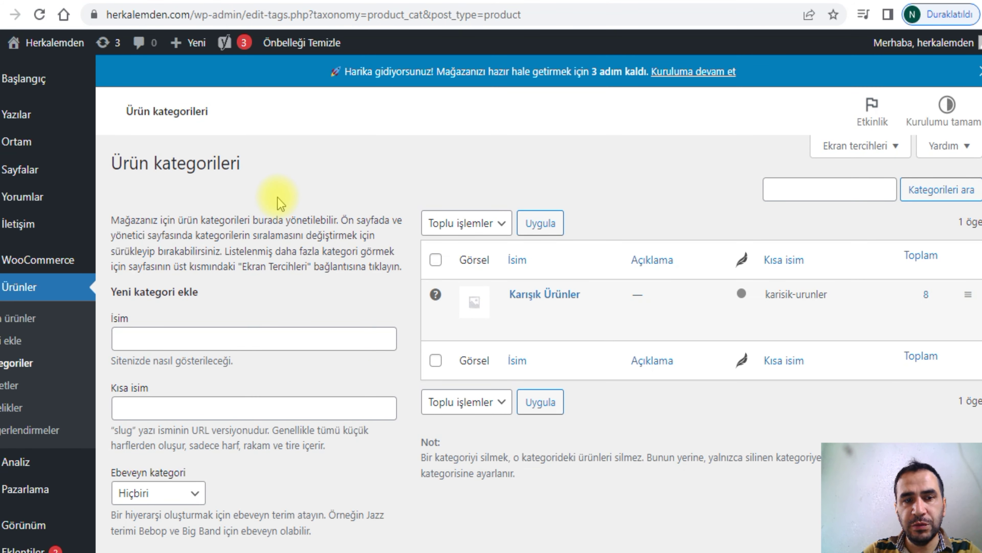
scroll(625, 182, "down", 4)
scroll(638, 191, "up", 4)
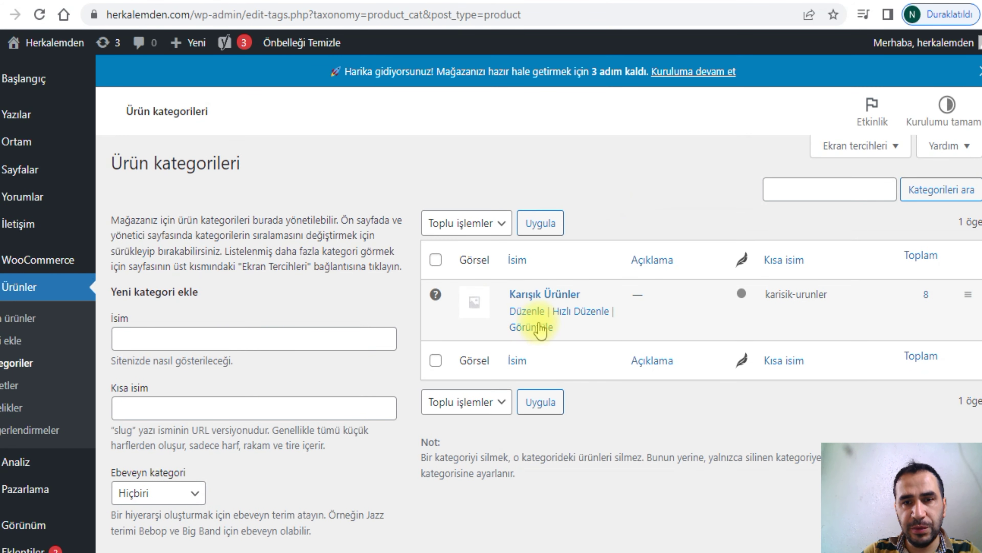
Step: Review the name, slug and parent category fields in the new product category form
left_click(165, 336)
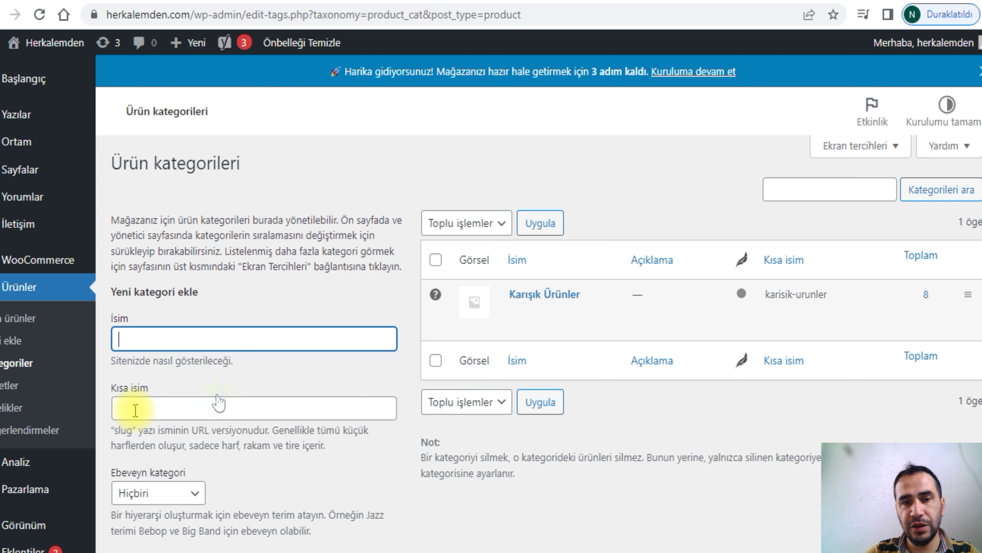
scroll(133, 409, "down", 4)
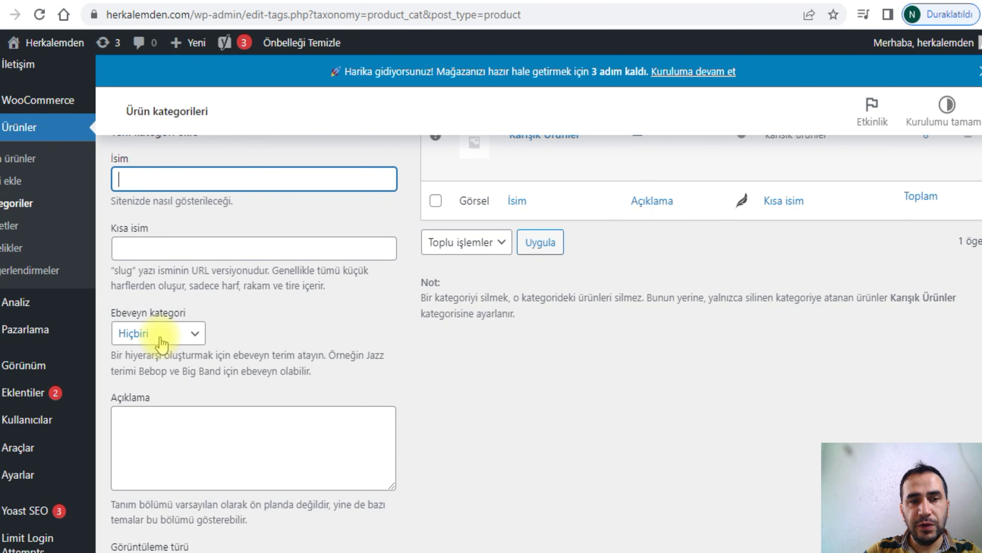
left_click(174, 334)
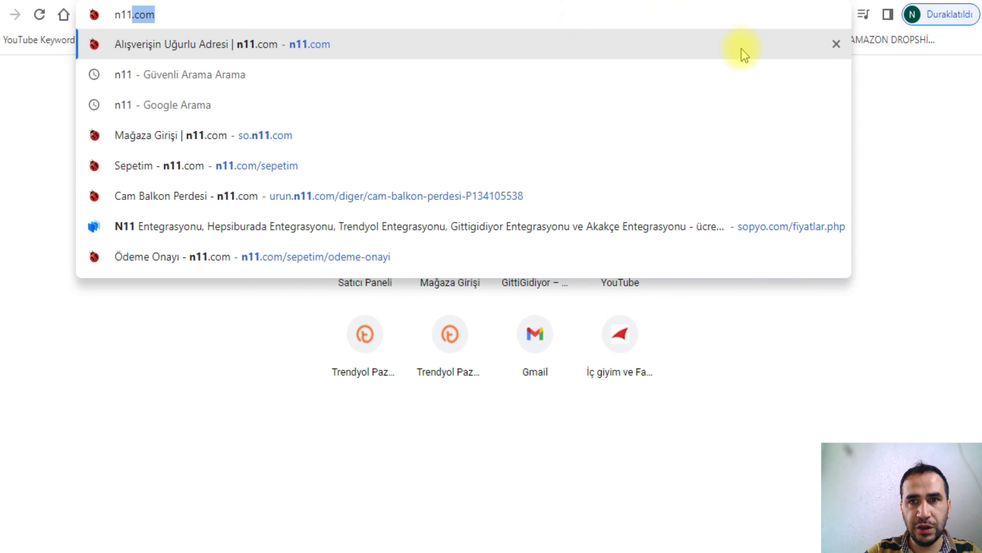
Step: Open n11.com in a separate tab and return to the product categories page
key("Return")
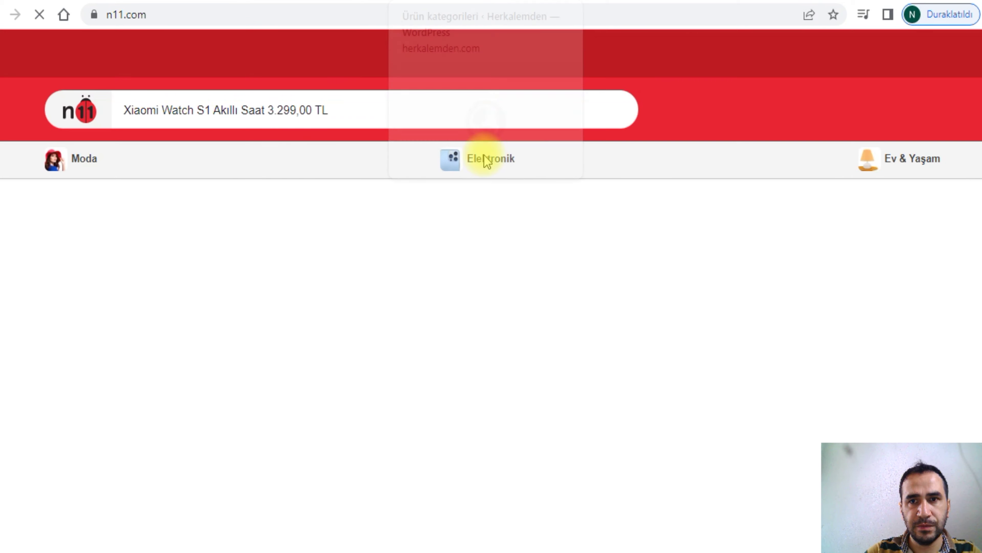
left_click(271, 1)
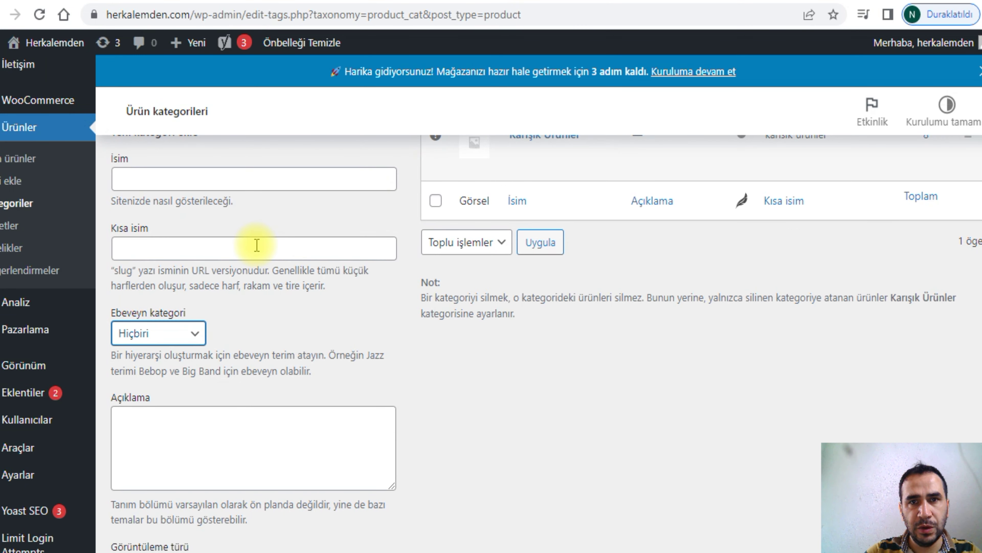
Step: Check the name field and the available parent category options in the new category form
scroll(210, 167, "up", 2)
left_click(165, 259)
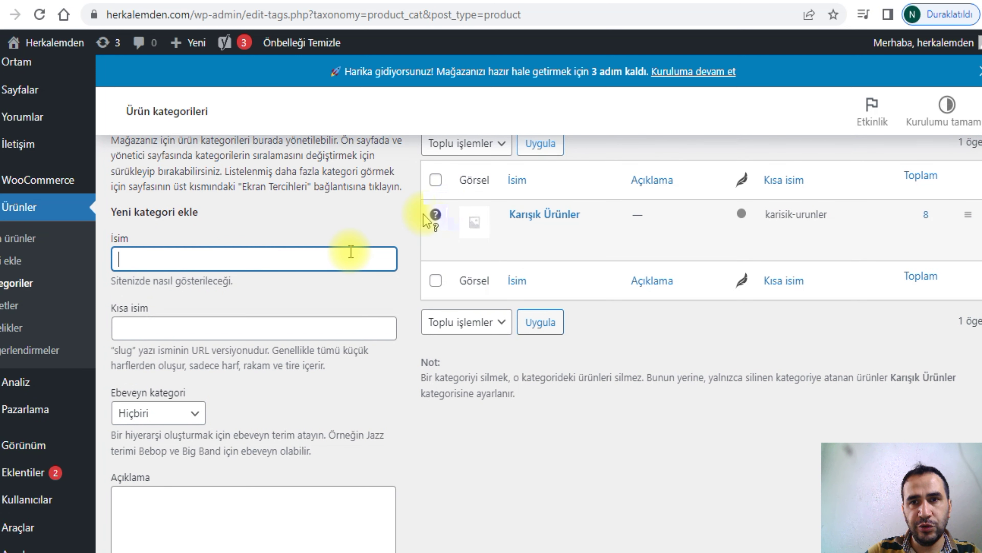
scroll(164, 333, "down", 2)
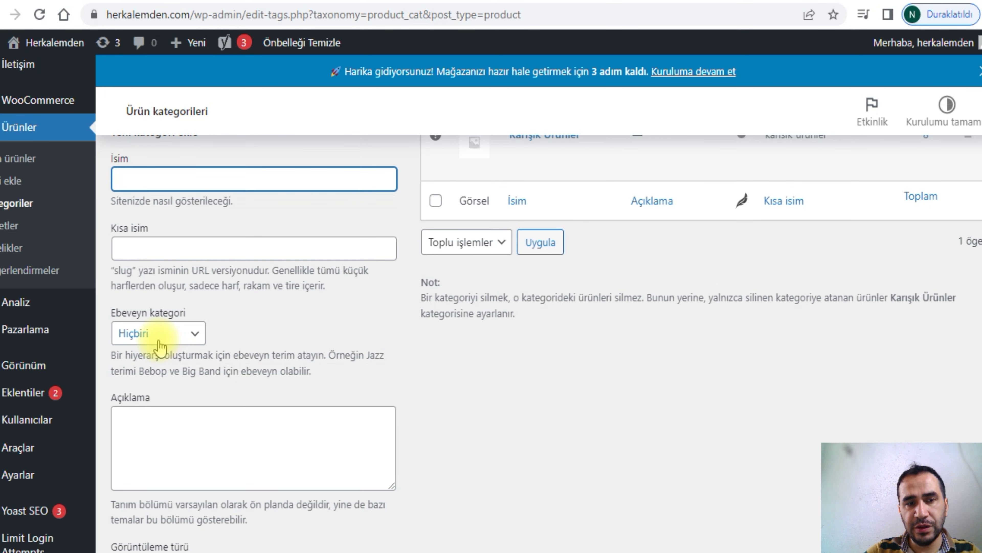
left_click(158, 340)
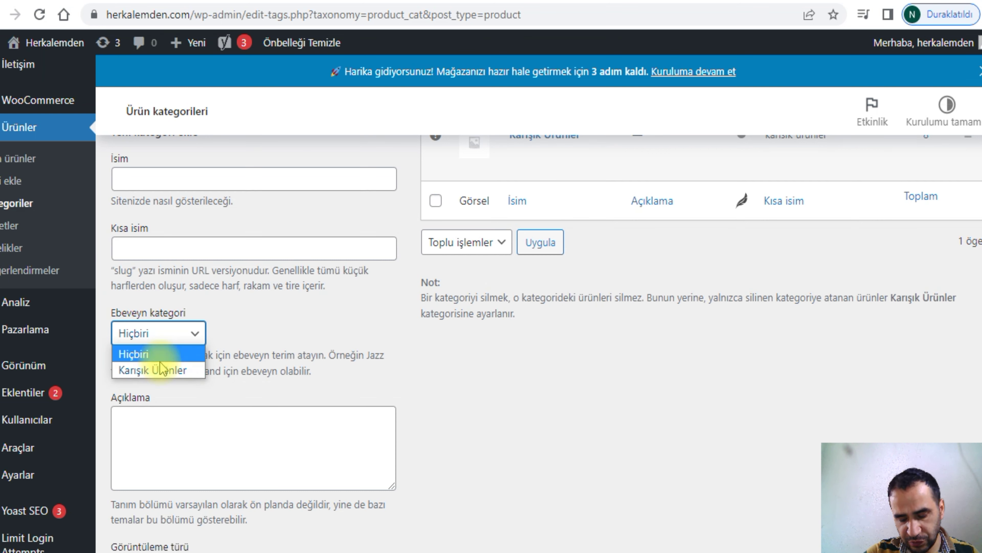
left_click(320, 151)
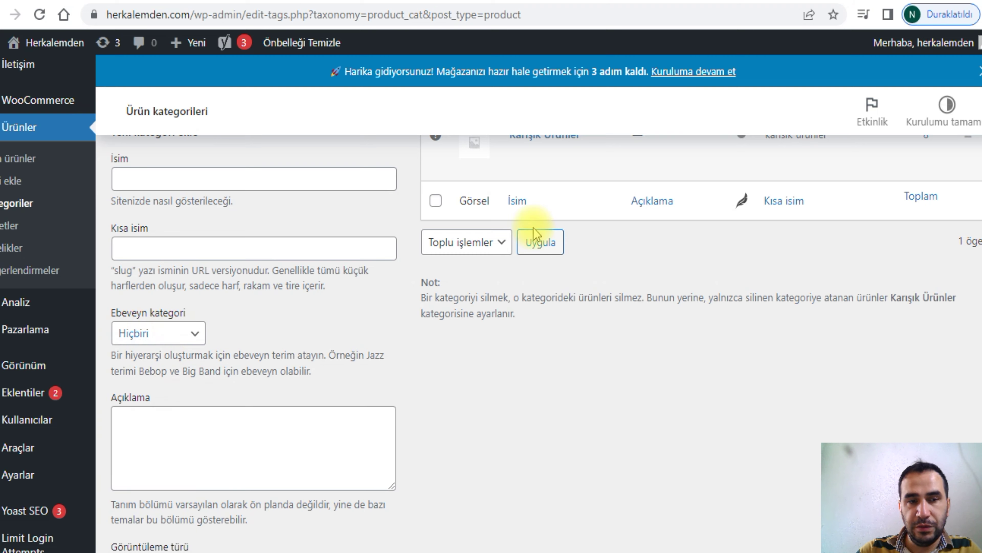
Step: Switch to n11.com and examine its main product categories as a model for the category structure
left_click(701, 2)
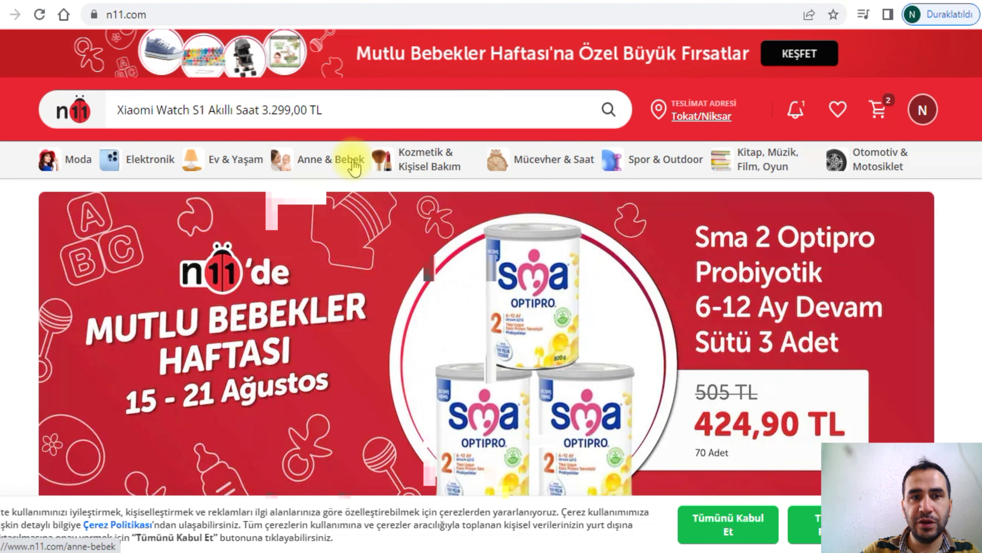
mouse_move(350, 170)
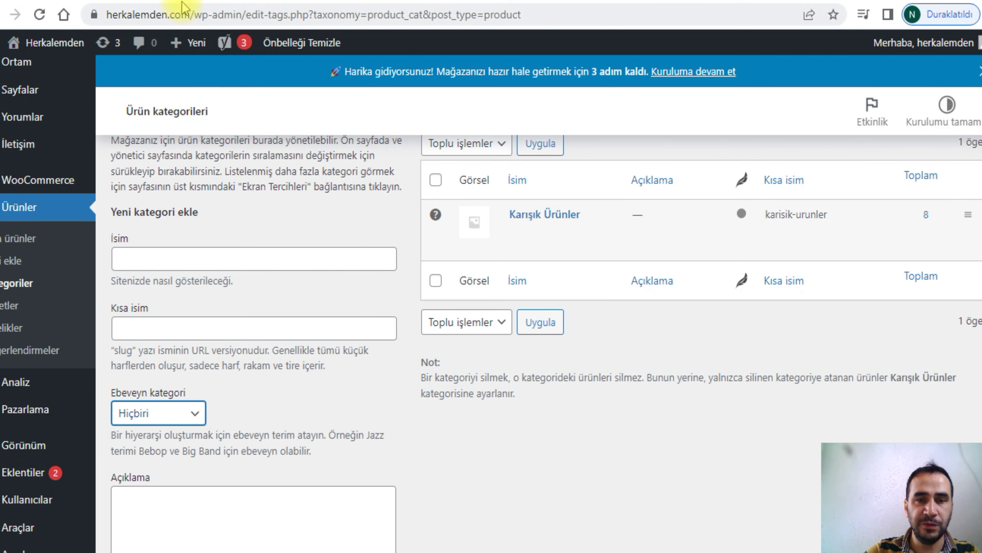
Step: Review the new category form's description, display type and thumbnail options, and examine the Ev & Yaşam category on n11.com
scroll(291, 294, "down", 2)
scroll(323, 345, "down", 2)
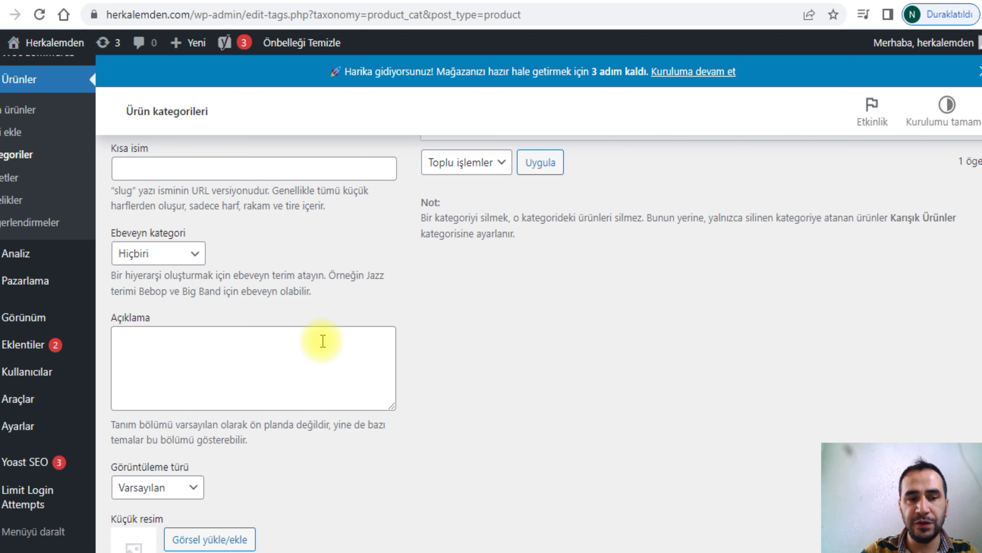
key("Home")
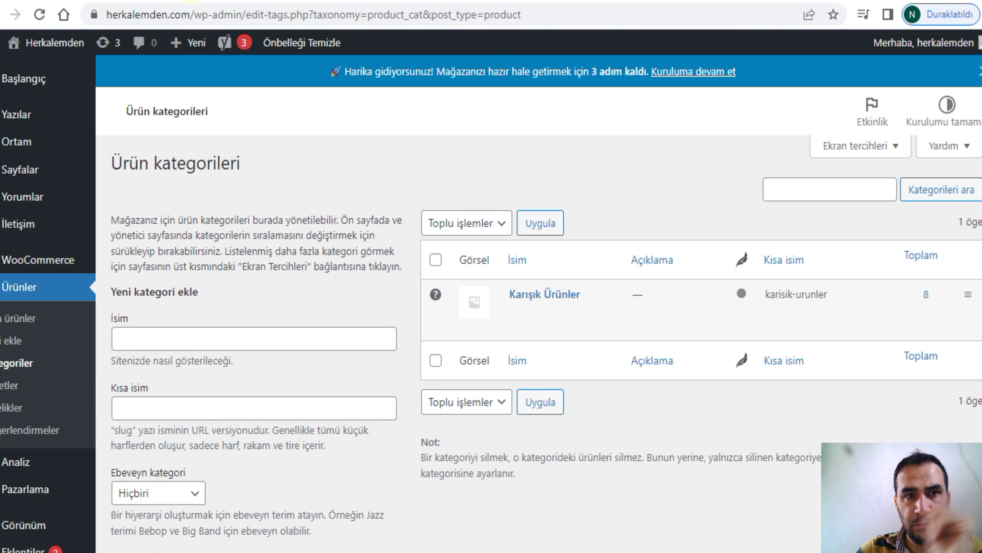
scroll(314, 182, "down", 8)
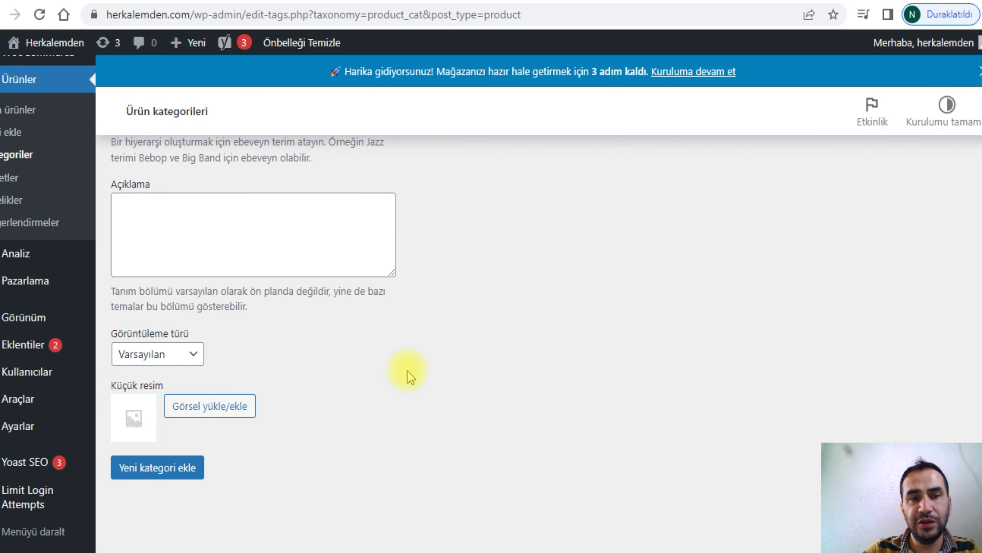
left_click(191, 356)
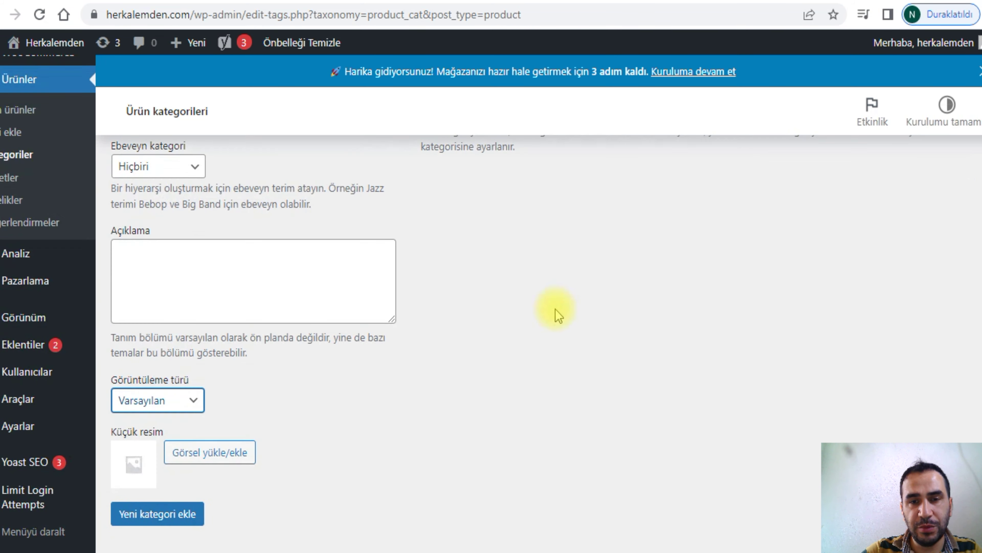
scroll(554, 314, "down", 1)
left_click(175, 364)
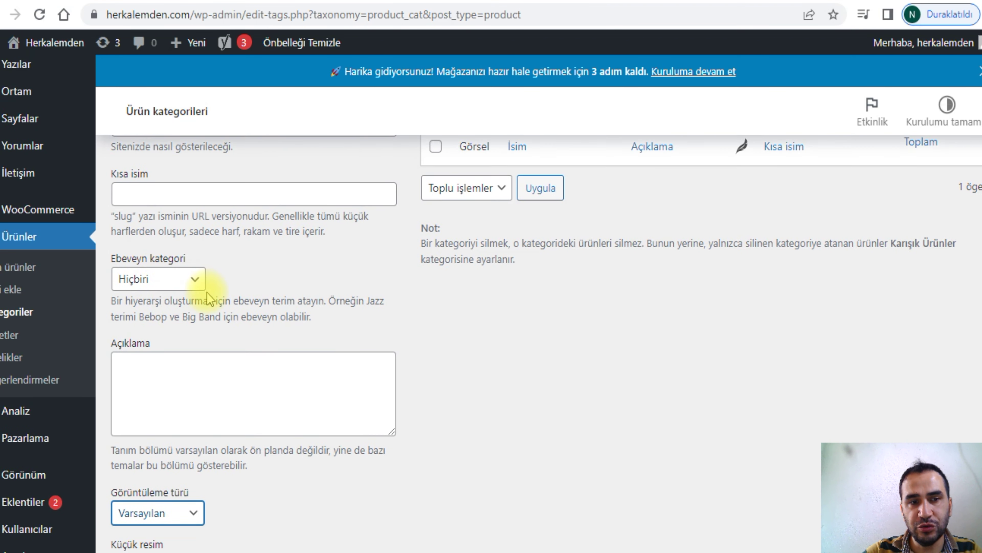
scroll(199, 389, "down", 3)
left_click(417, 380)
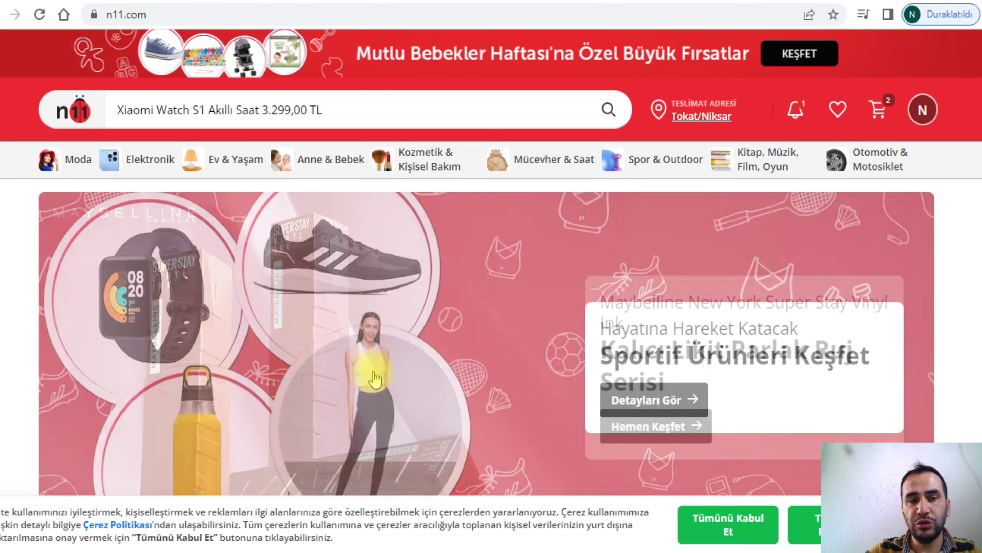
mouse_move(226, 157)
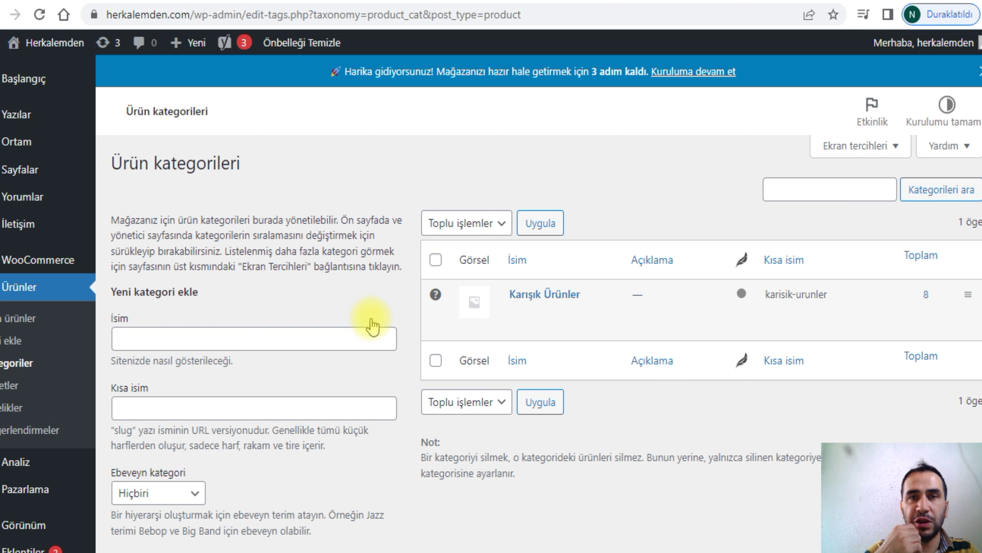
Step: Add a new product category named "GİYİM" with no parent category and the default display type
left_click(255, 329)
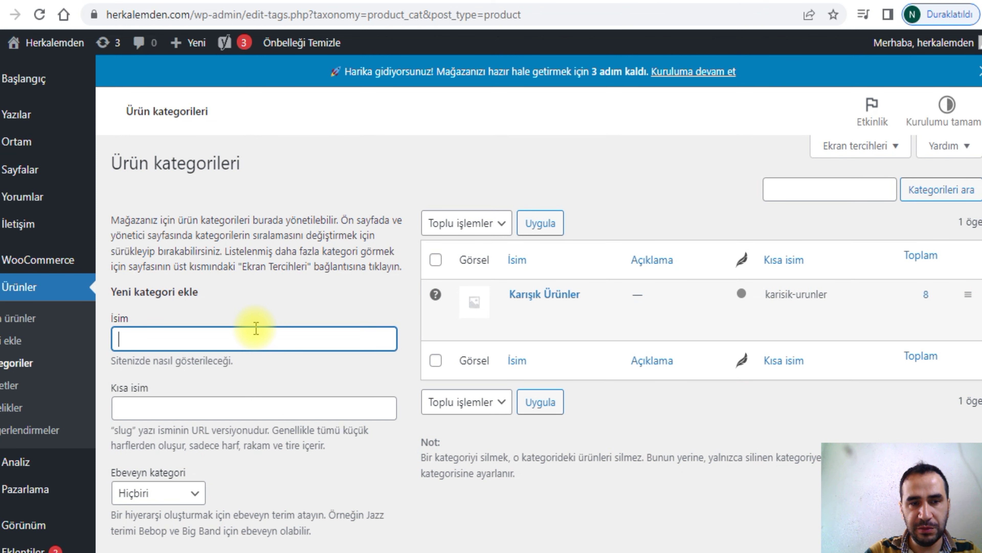
type("GİYİM")
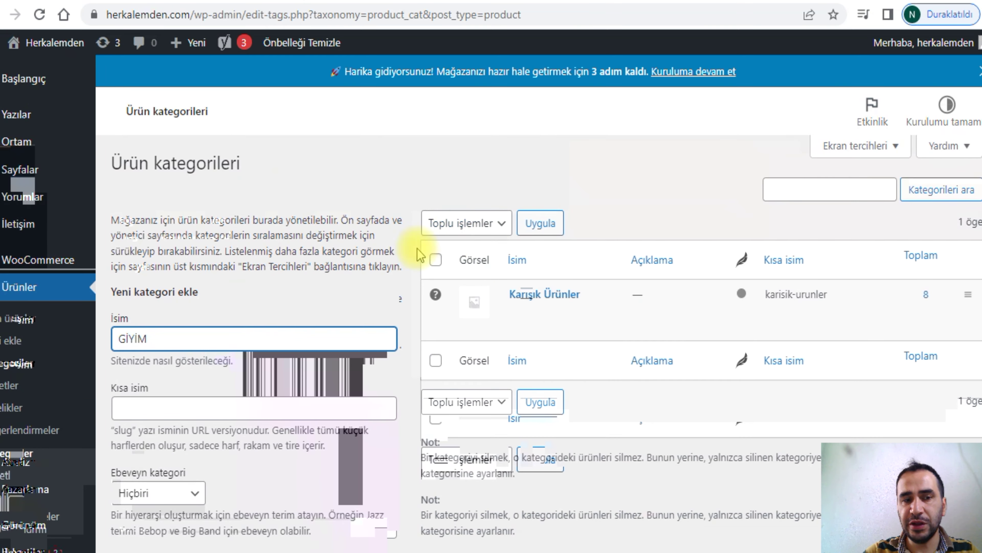
scroll(439, 320, "down", 2)
scroll(219, 252, "down", 6)
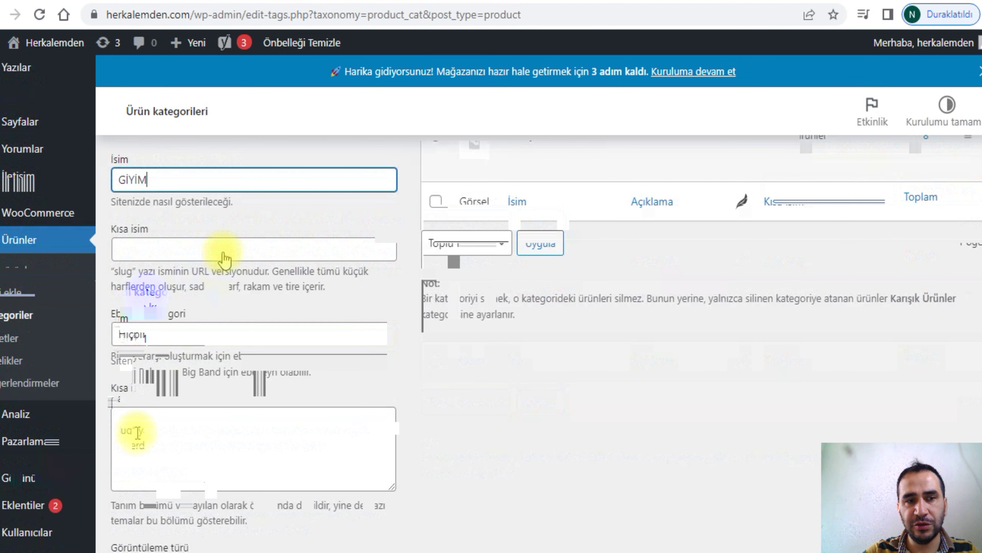
scroll(160, 395, "down", 2)
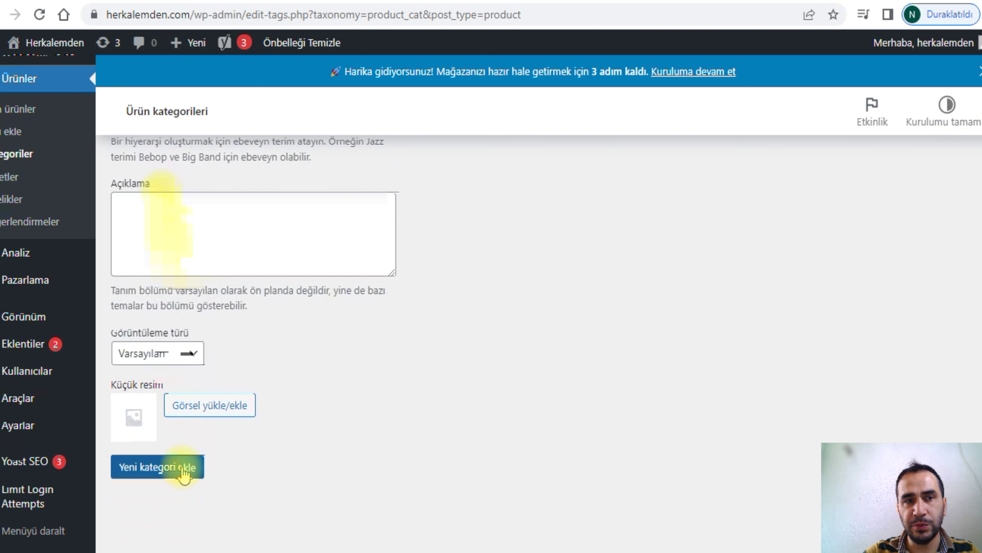
left_click(184, 469)
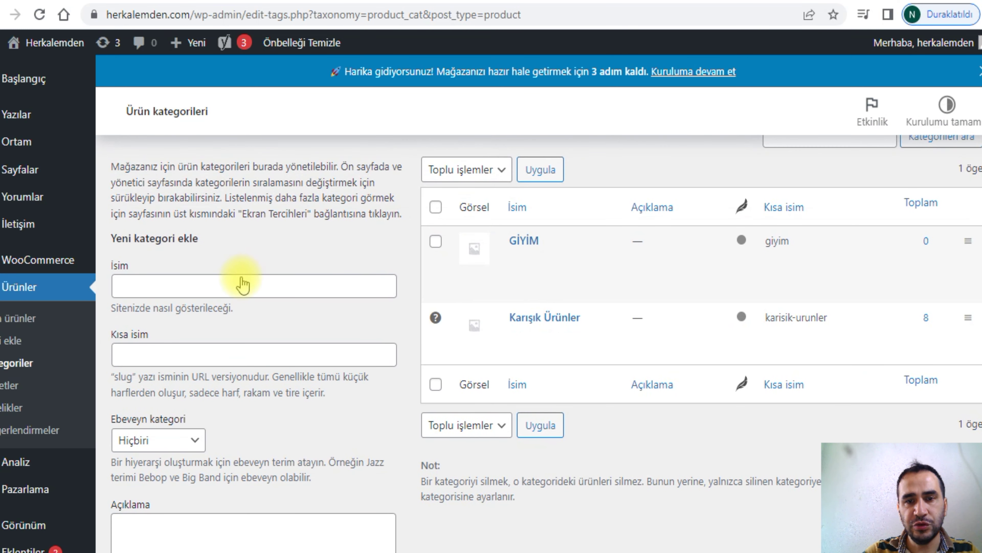
Step: Enter "ev yaşam" as the name of another new product category
left_click(212, 286)
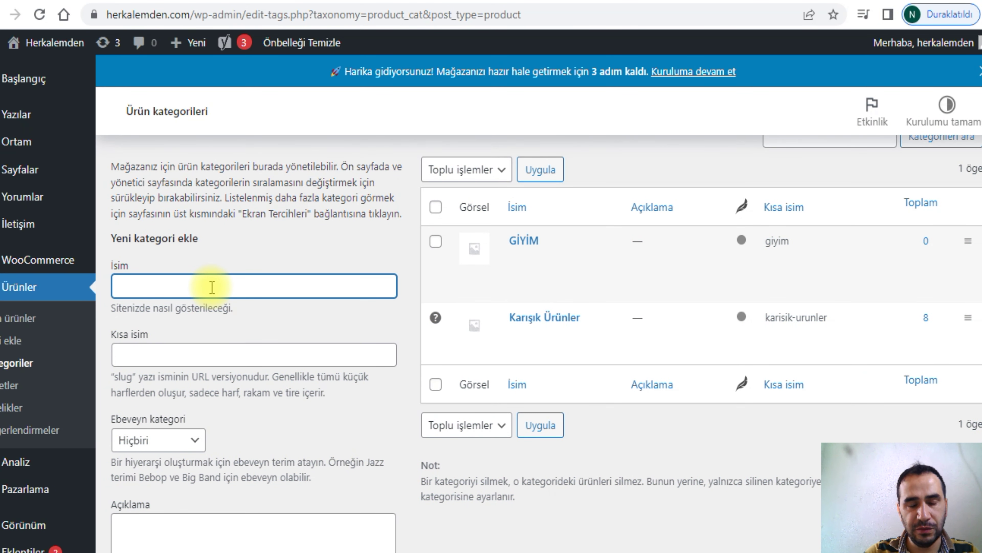
type("ev yaşam")
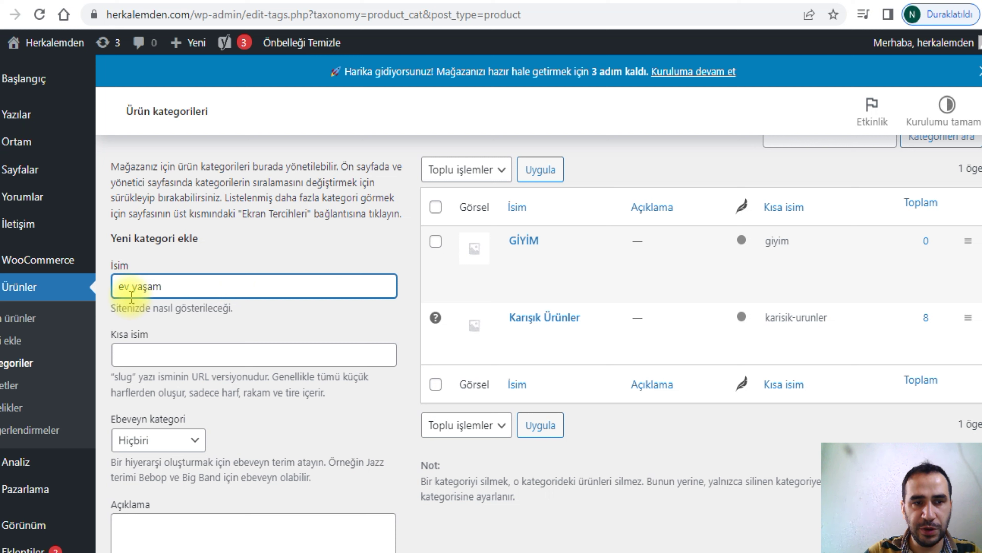
Step: Replace the new category's name with "Montessori mobilyalar" and add it without a parent category
left_click_drag(130, 286, 198, 285)
left_click(164, 286)
left_click_drag(116, 286, 218, 294)
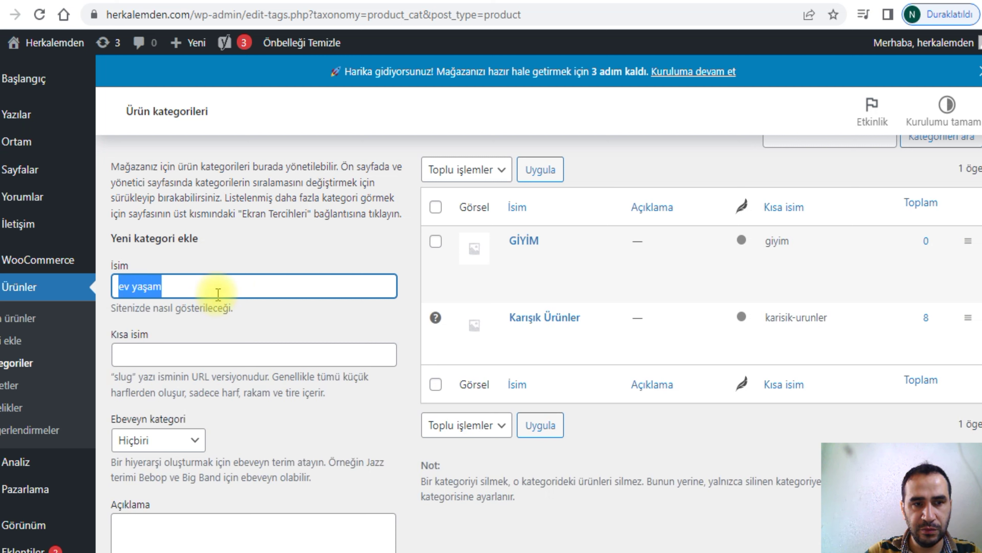
type("Mon")
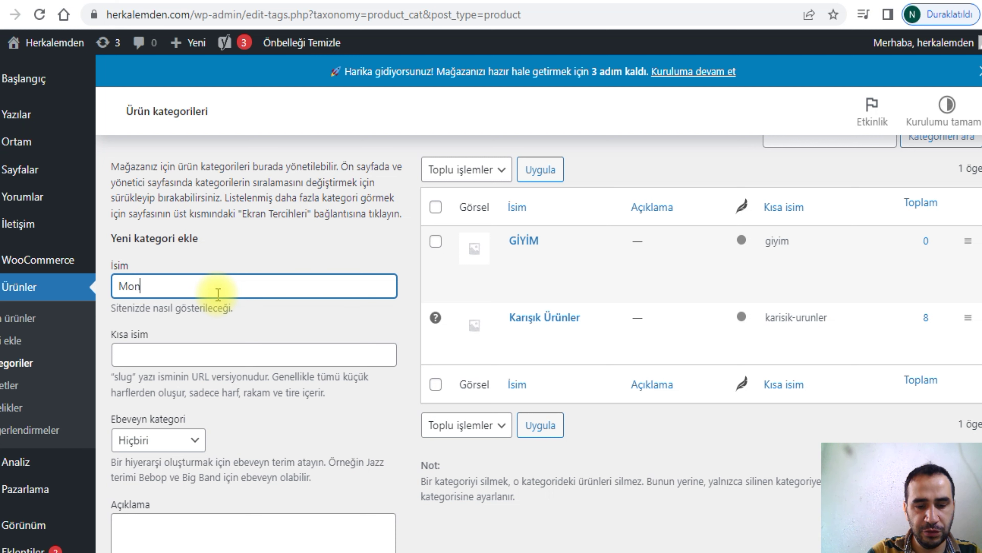
type("tessori m")
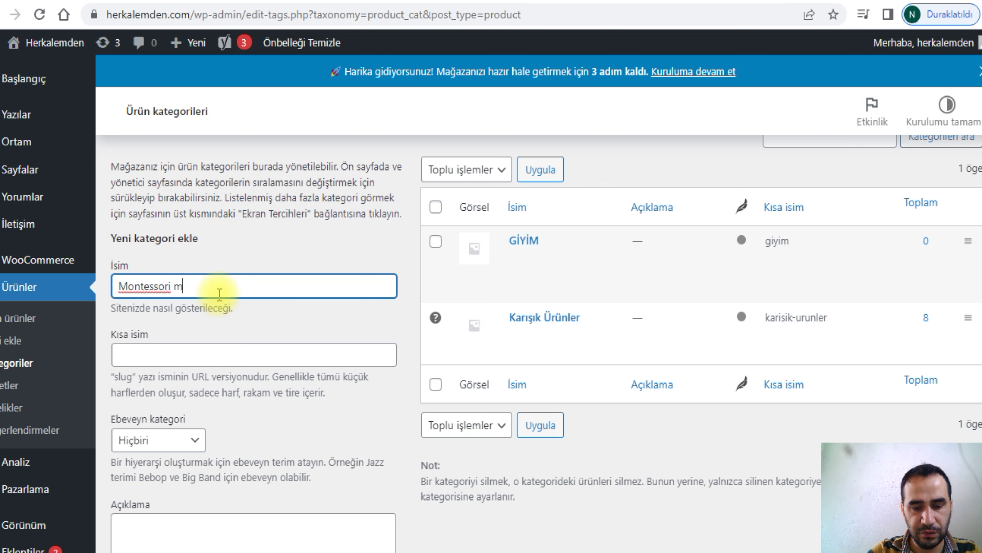
type("obilya")
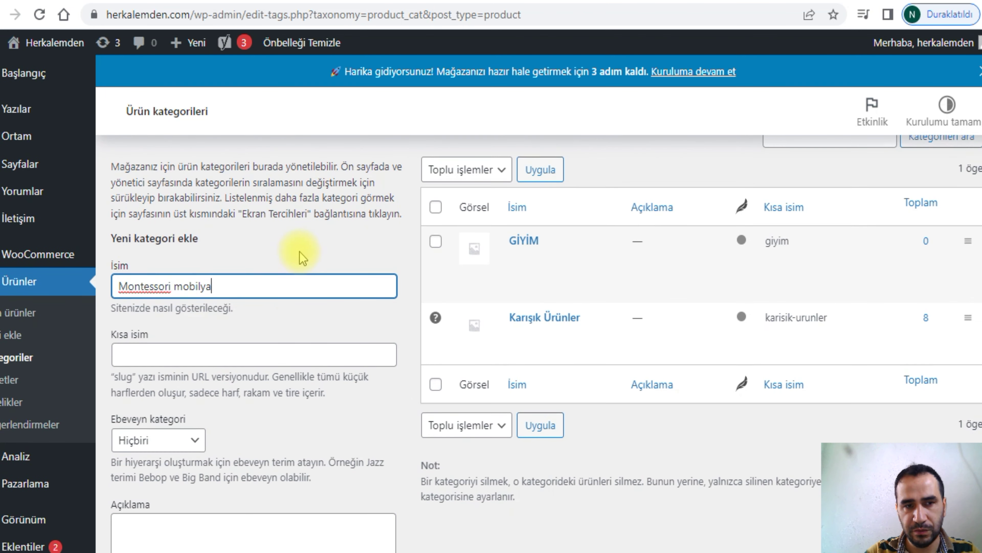
type("la")
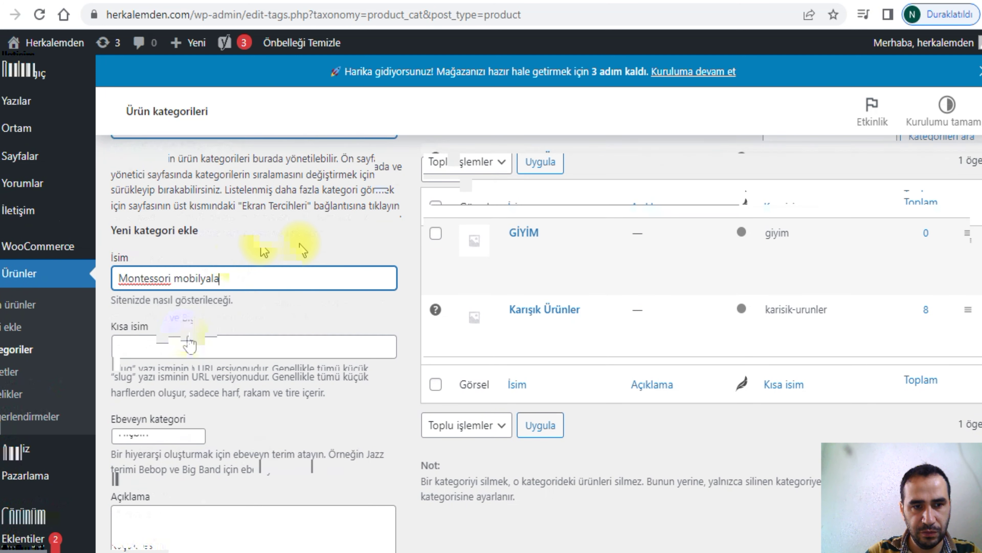
scroll(299, 360, "down", 8)
scroll(533, 270, "up", 2)
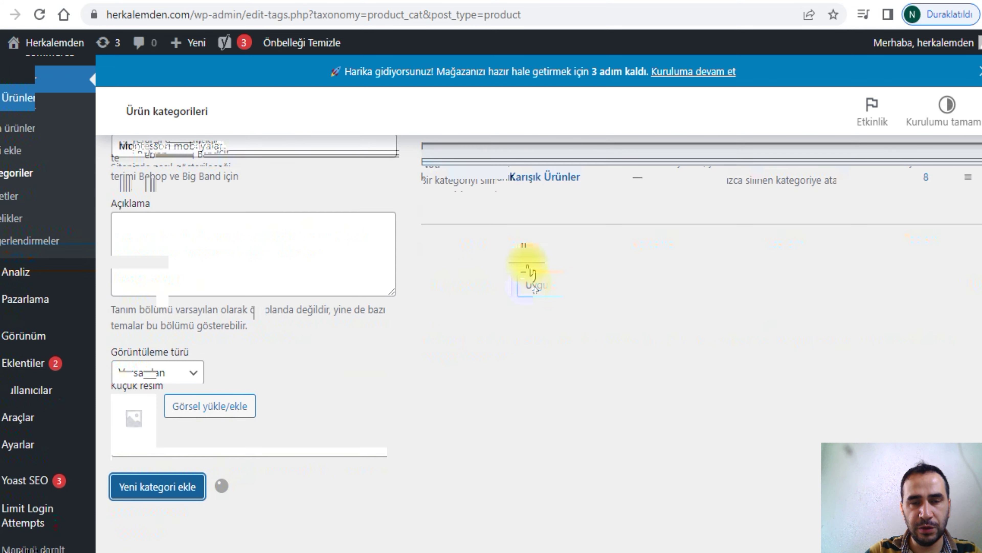
scroll(598, 320, "up", 8)
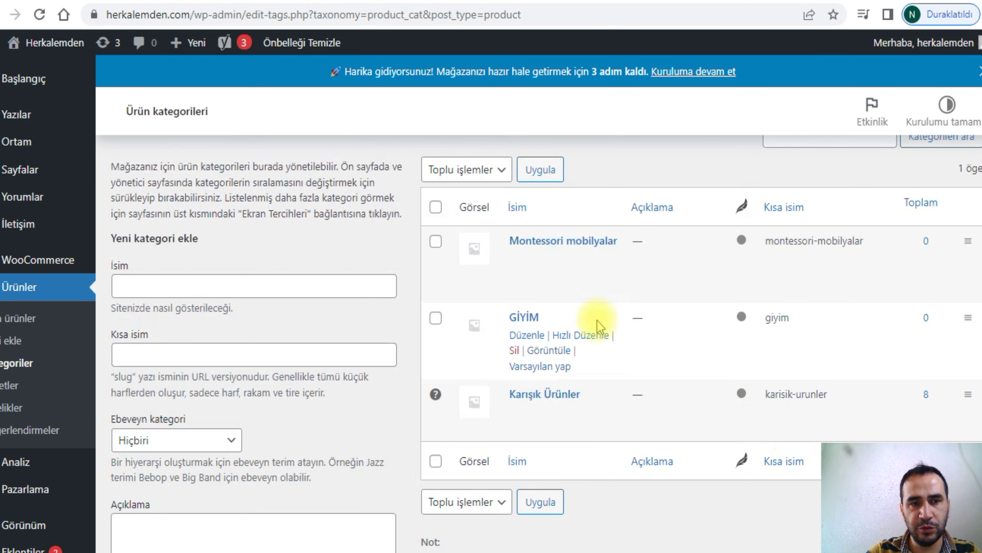
Step: Add "erkek giyim" and "bayan giyim" as subcategories of GİYİM with the default display type
scroll(597, 320, "down", 2)
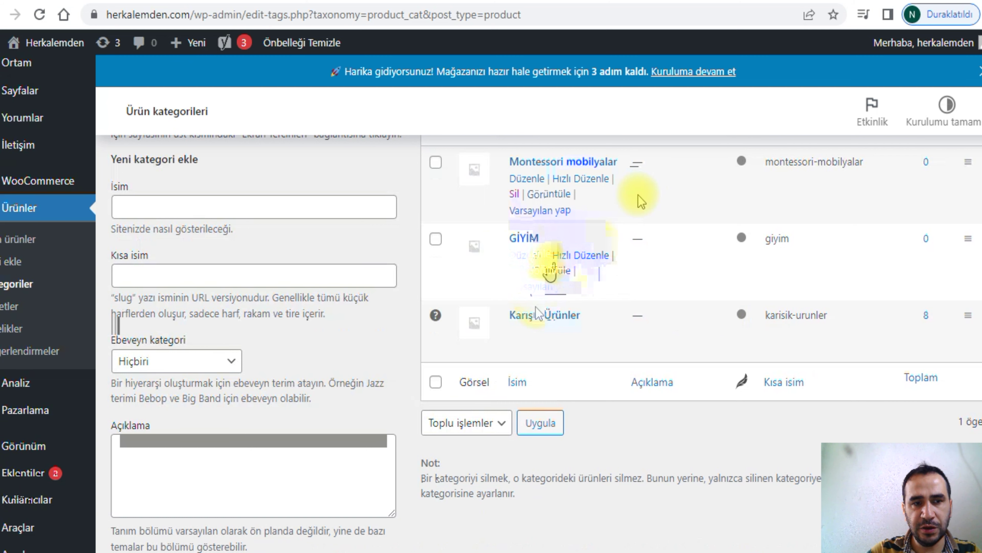
scroll(640, 200, "down", 1)
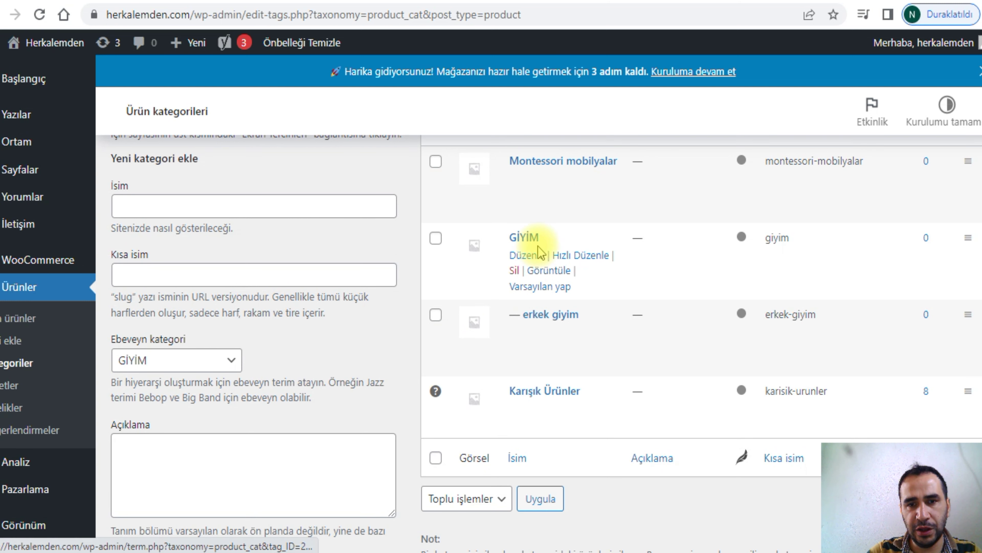
left_click(150, 200)
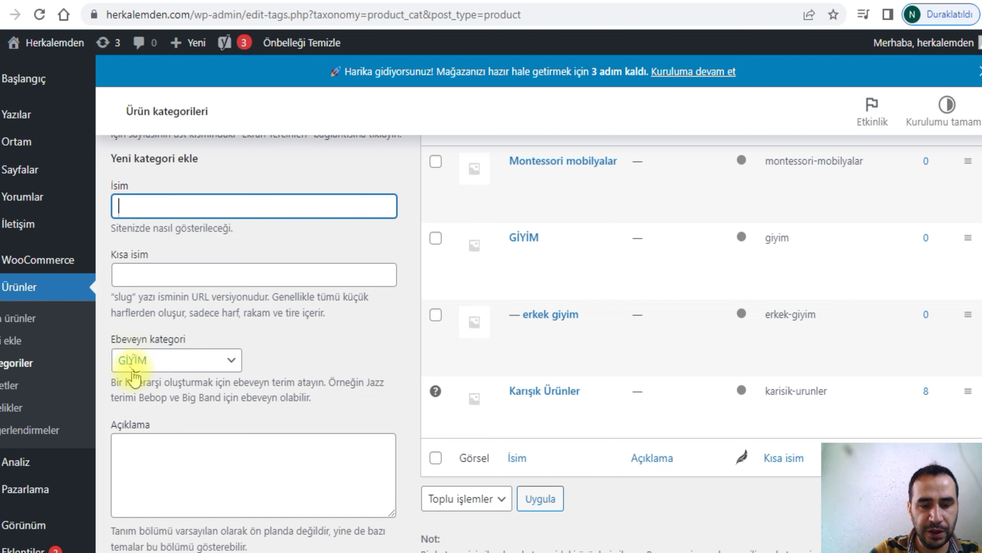
type("bayan giyim")
scroll(132, 377, "down", 5)
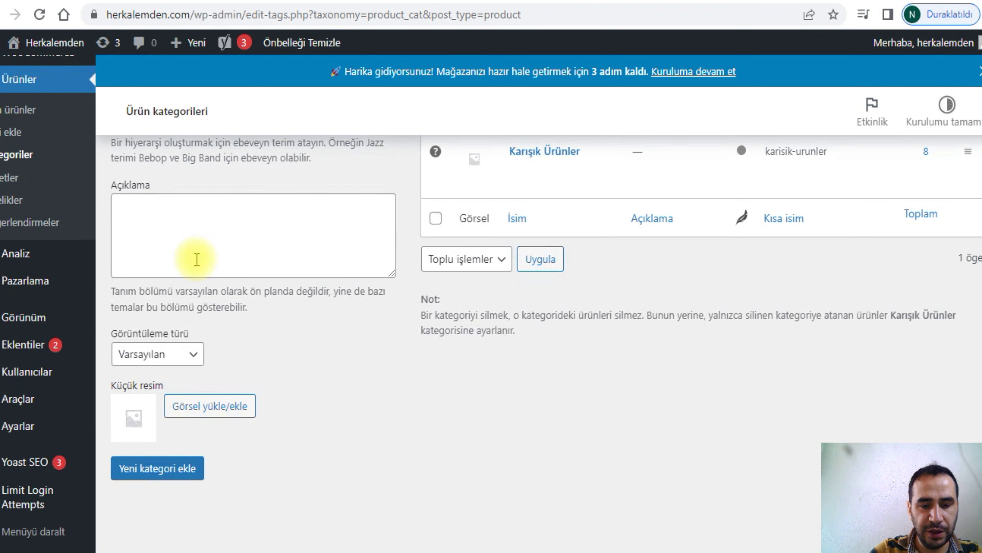
left_click(182, 469)
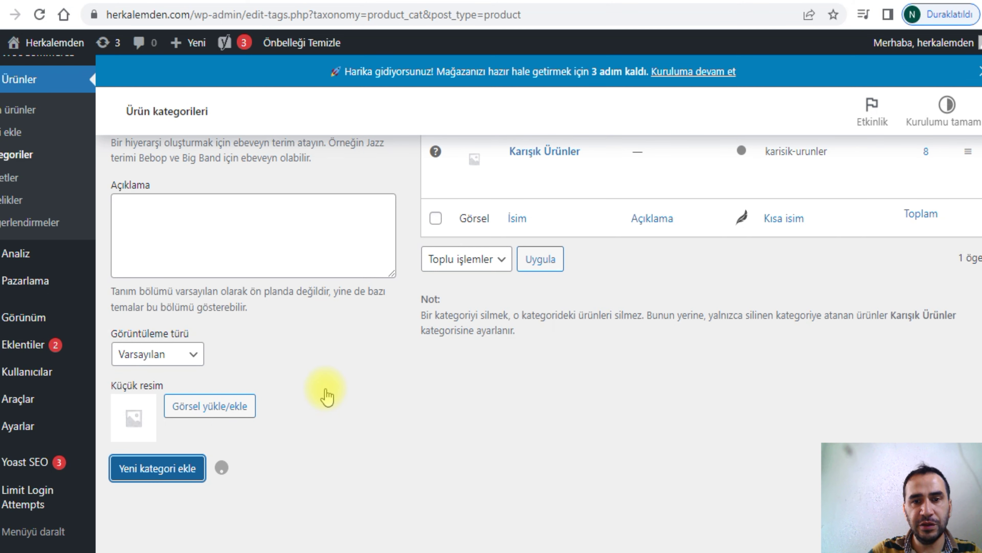
Step: Add a new category named "çocuk yatak odası" with Montessori mobilyalar as its parent category
scroll(534, 348, "up", 5)
scroll(534, 347, "up", 2)
left_click(151, 294)
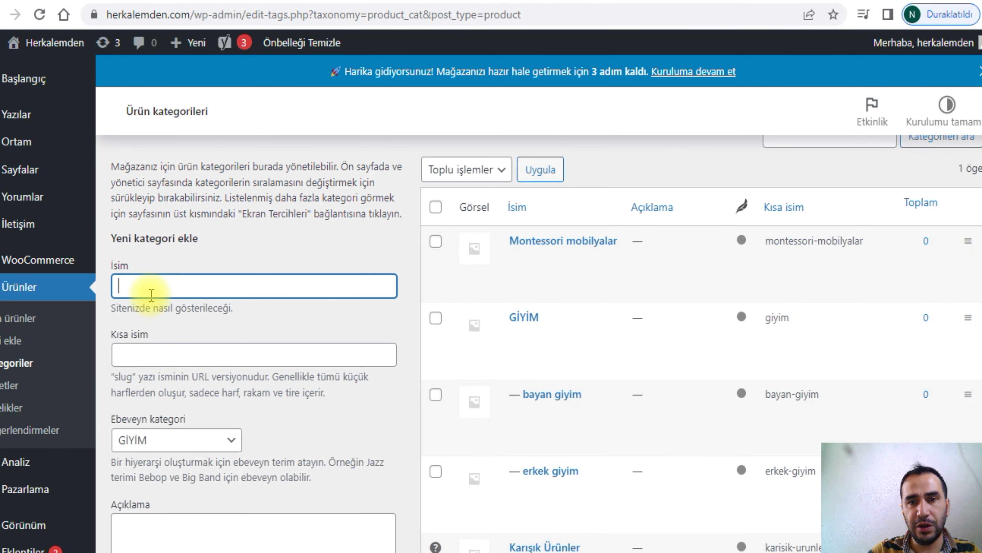
type("çok")
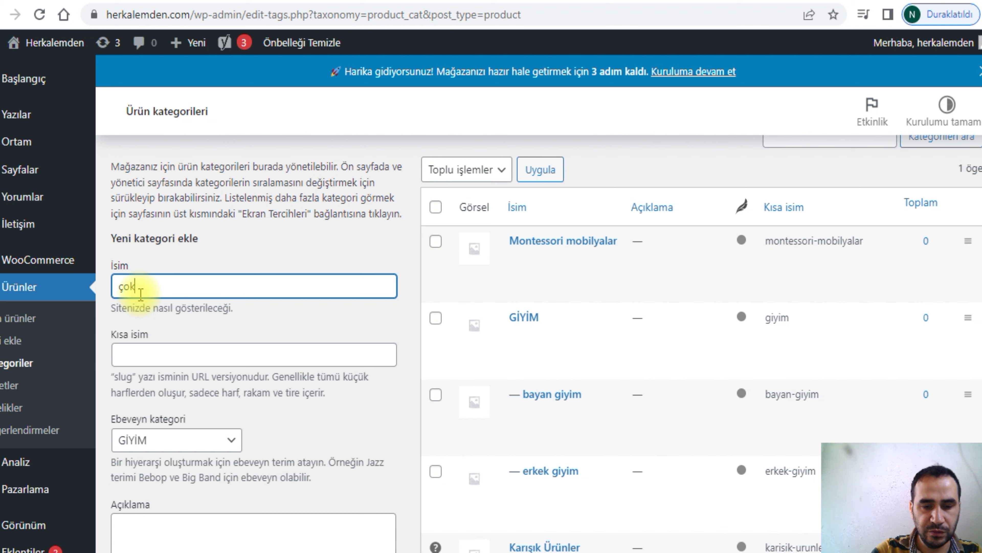
double_click(145, 285)
mouse_move(24, 274)
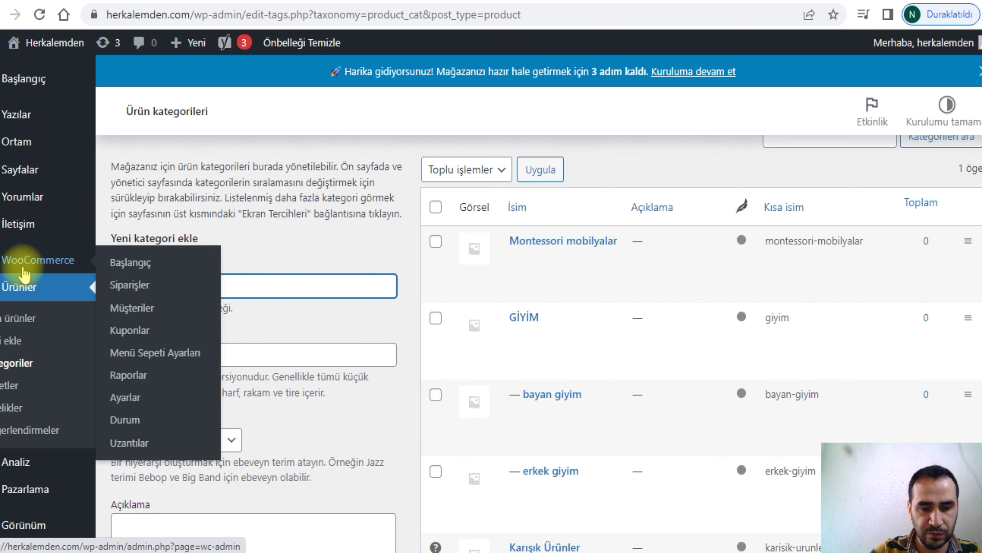
type("çocuk")
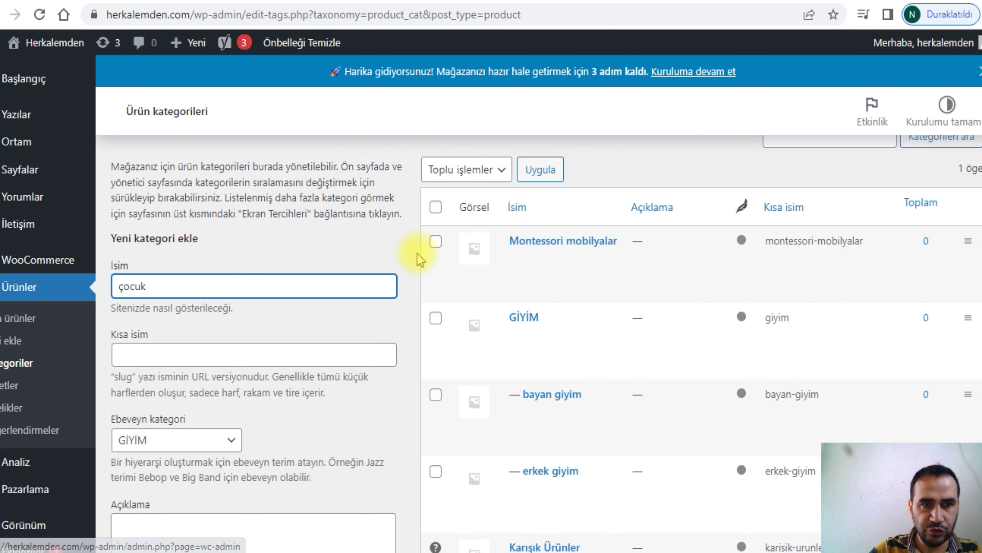
type(" yatak odası")
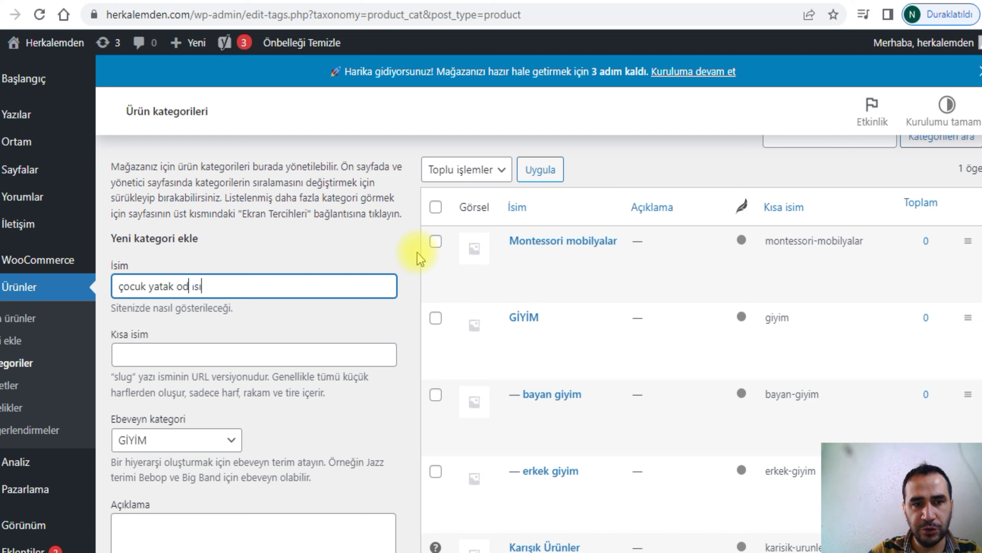
scroll(417, 253, "down", 5)
left_click(198, 466)
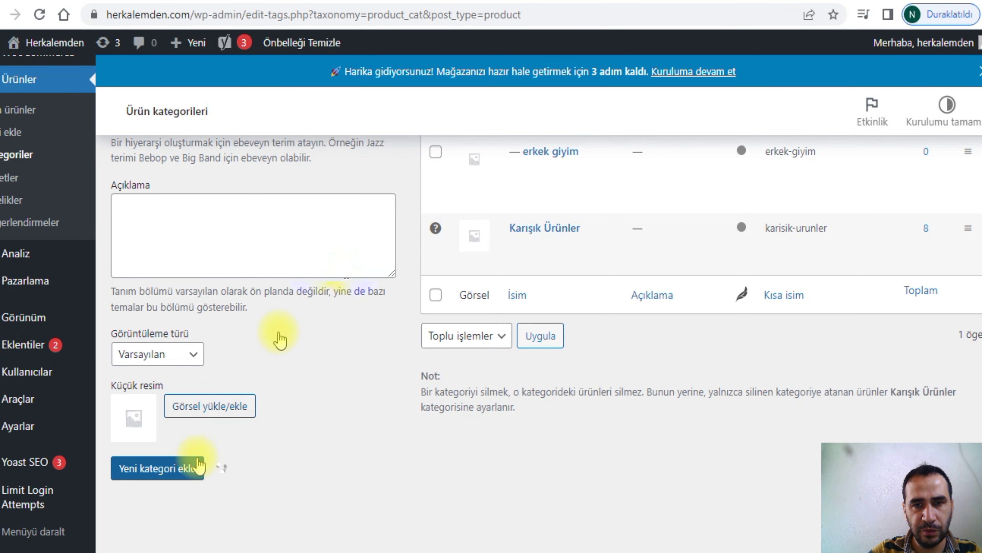
Step: Add a new category named "balkon masa" under the parent category Montessori mobilyalar
scroll(340, 271, "up", 4)
left_click(185, 206)
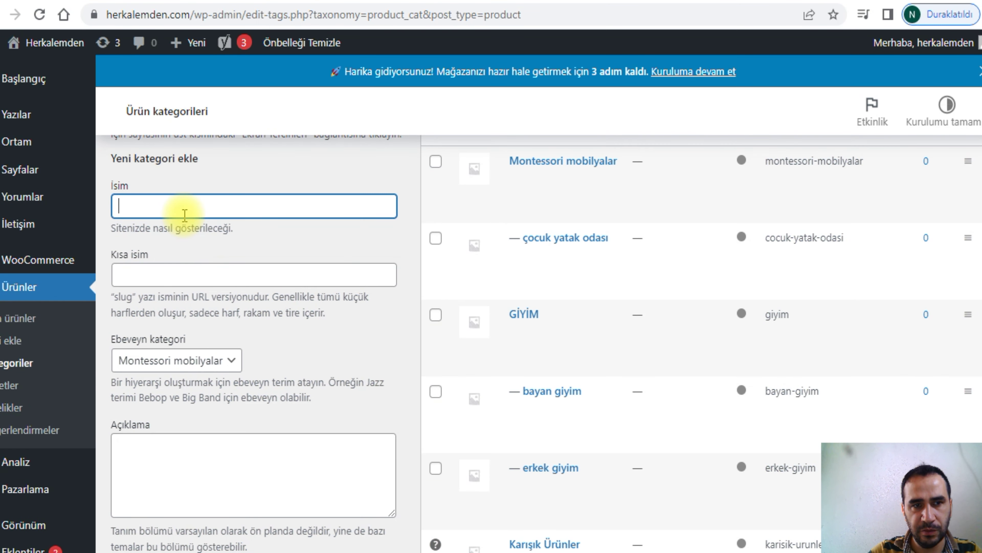
type("balk")
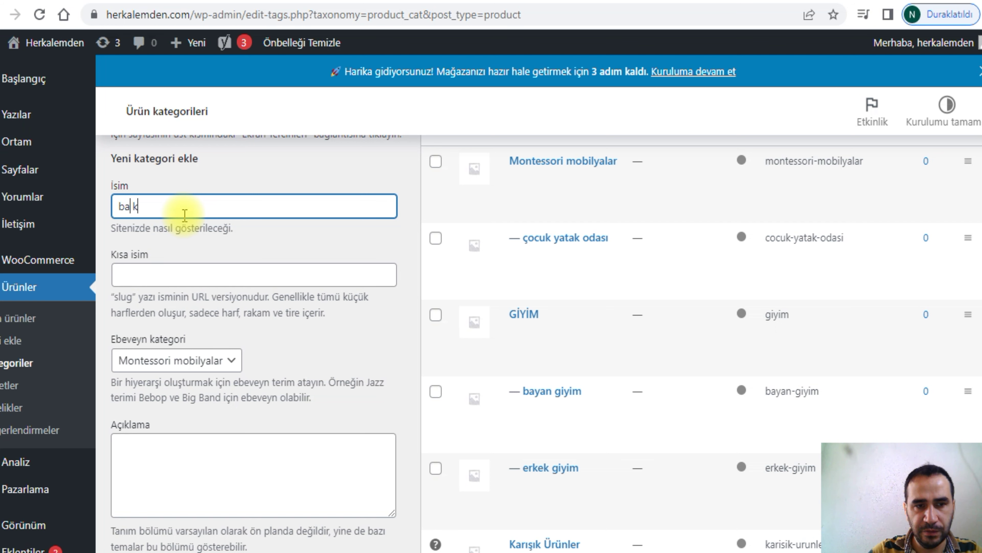
scroll(185, 214, "down", 5)
left_click(182, 466)
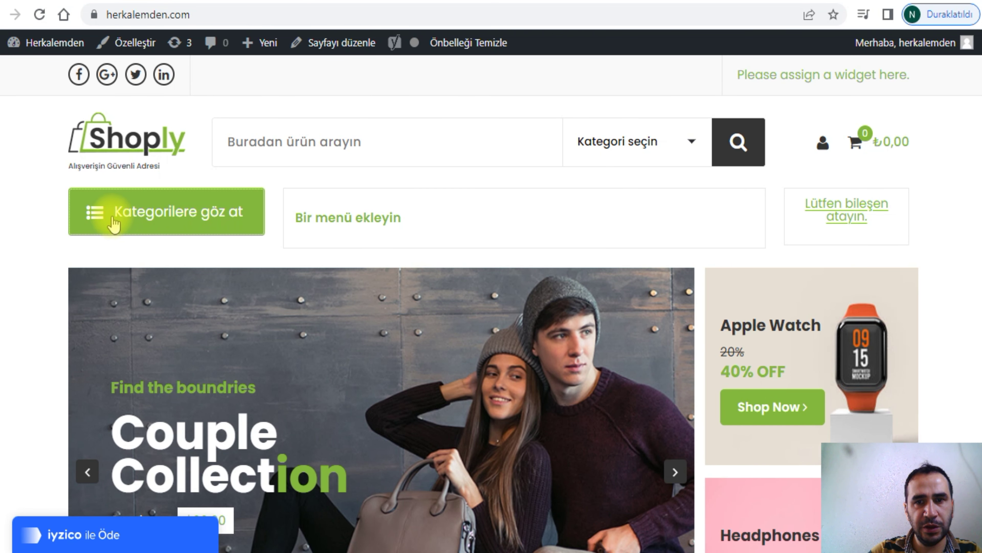
Step: Check the main categories and their subcategories in the storefront's category menu, and review the product category list in the admin
left_click(97, 221)
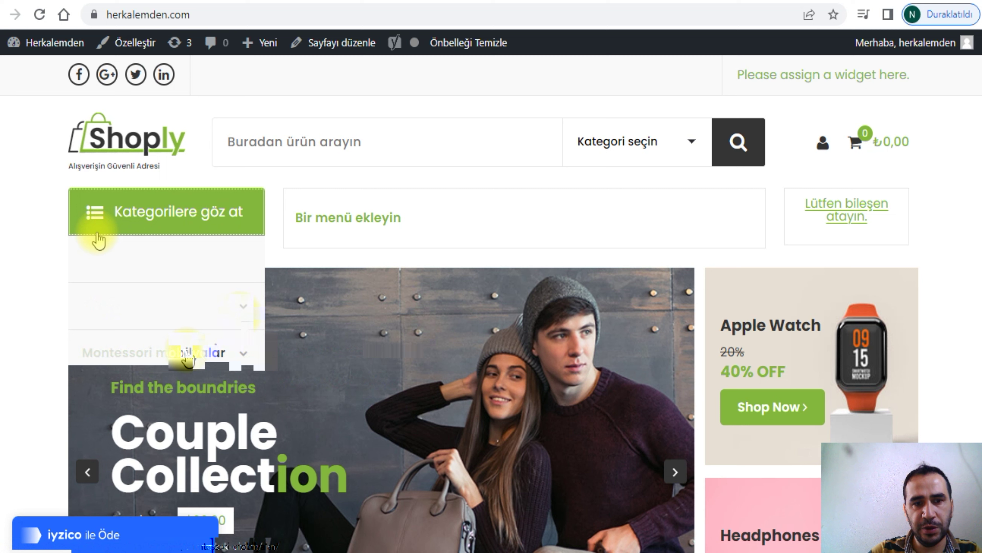
mouse_move(230, 347)
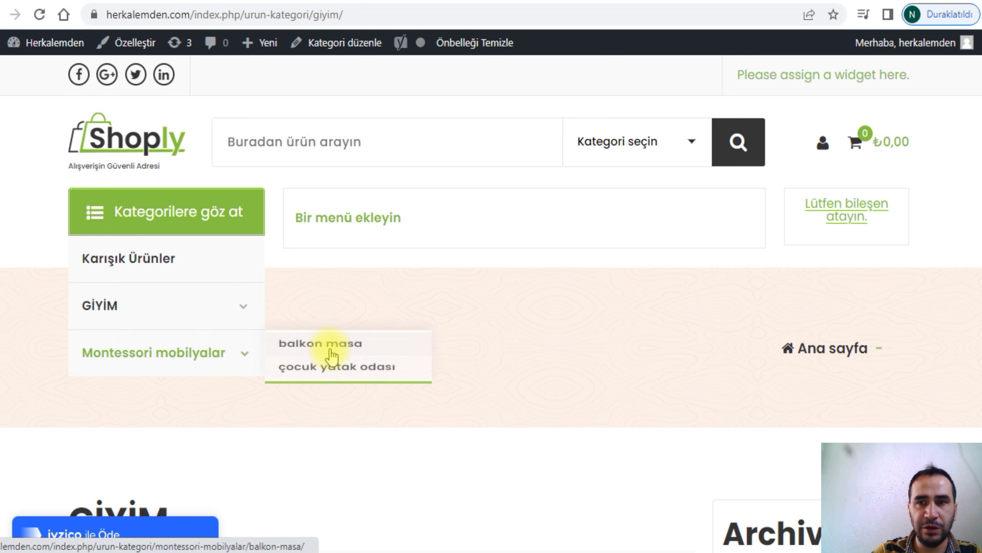
scroll(331, 354, "down", 10)
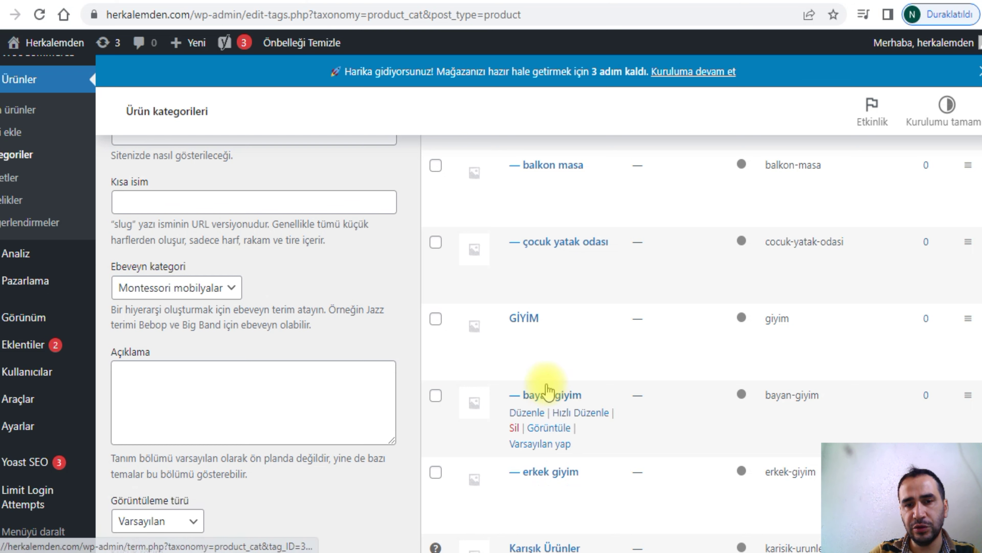
scroll(593, 426, "down", 3)
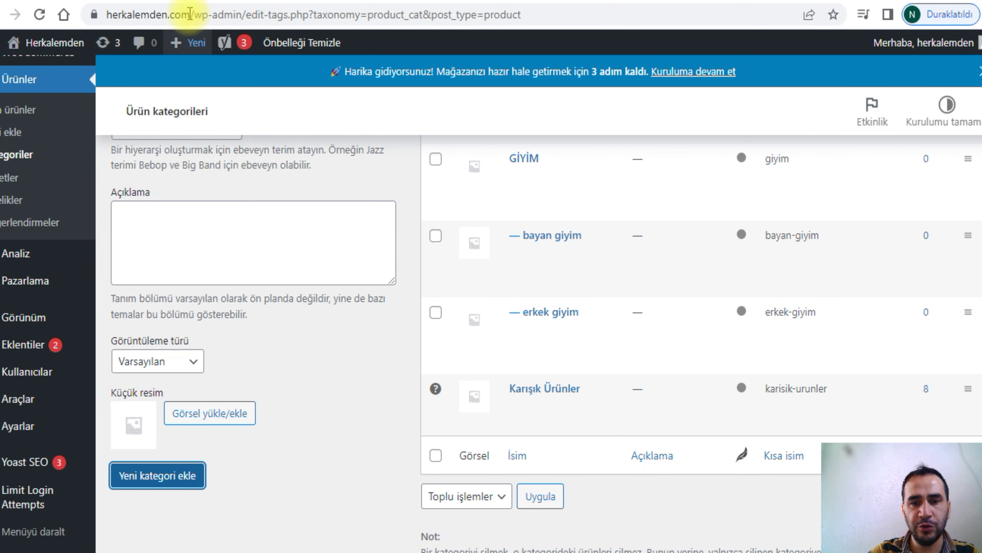
scroll(572, 255, "up", 5)
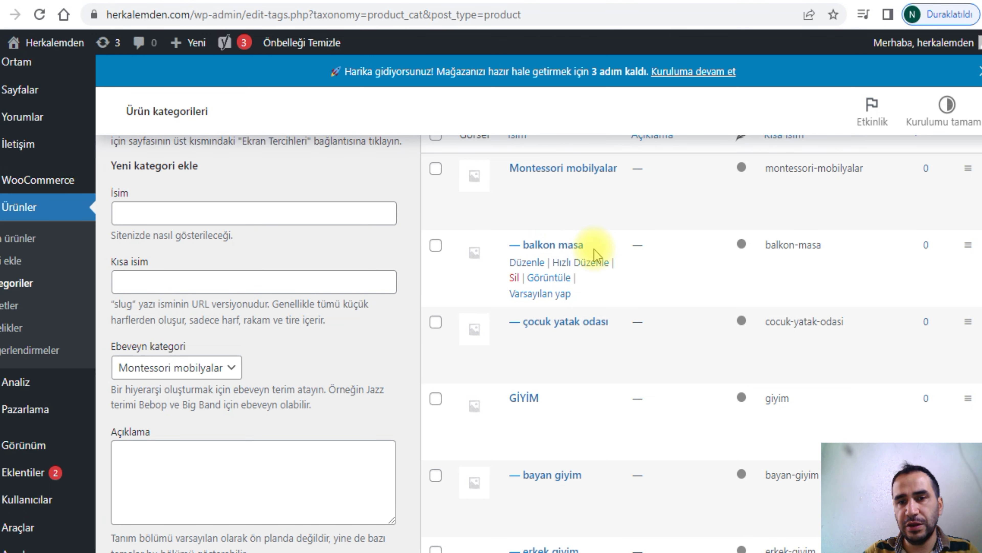
Step: Add a new category named "çorap" with bayan giyim as its parent category
left_click(276, 222)
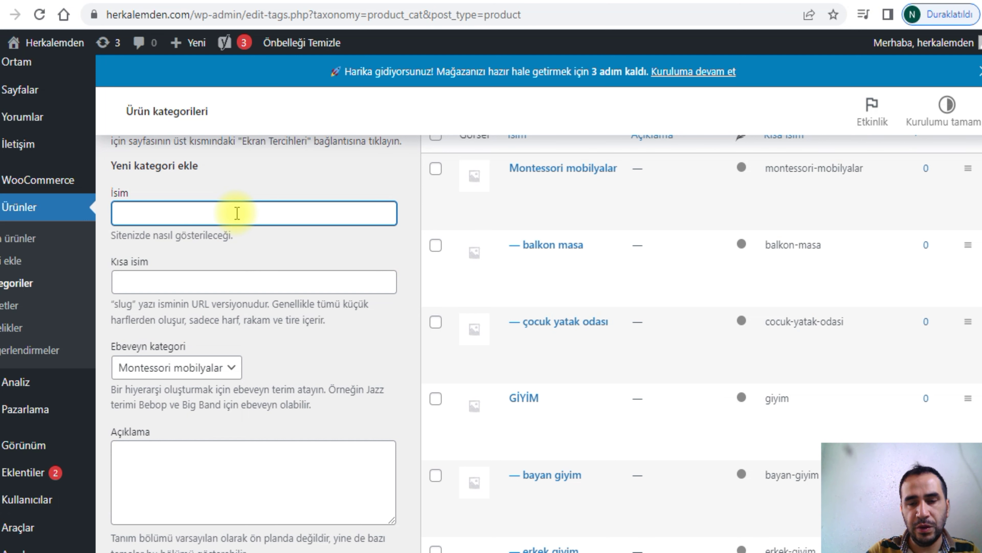
scroll(237, 213, "down", 2)
scroll(239, 193, "up", 4)
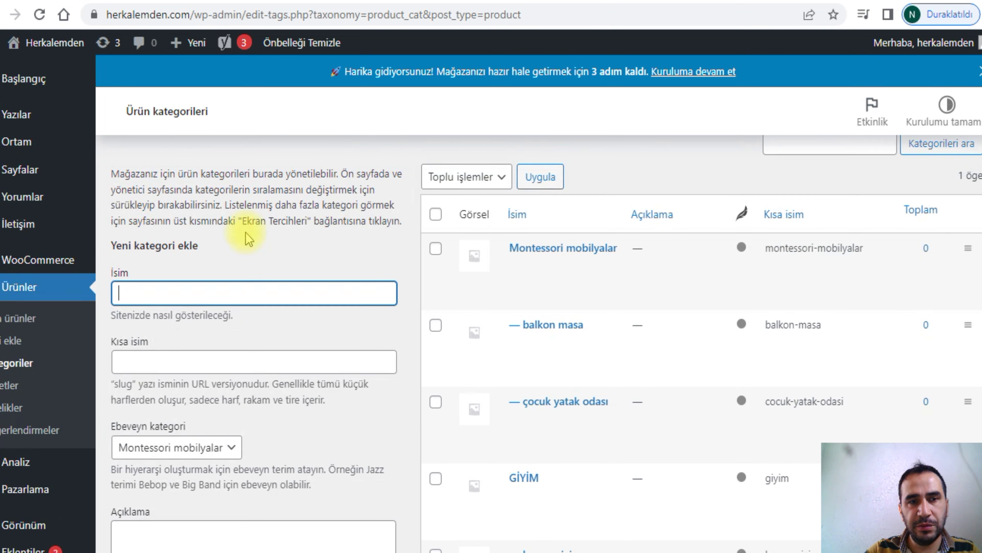
type("ço")
type("cuk")
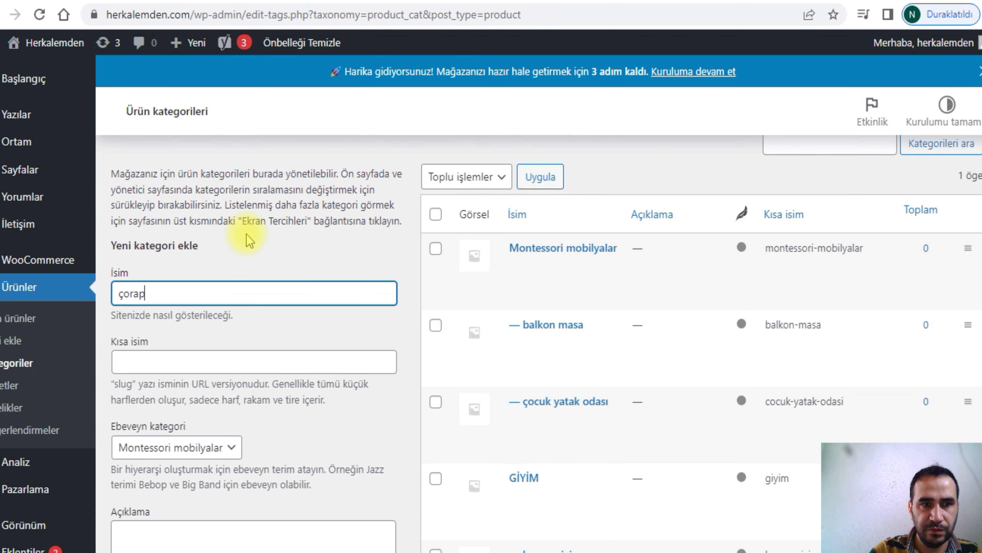
scroll(248, 242, "down", 1)
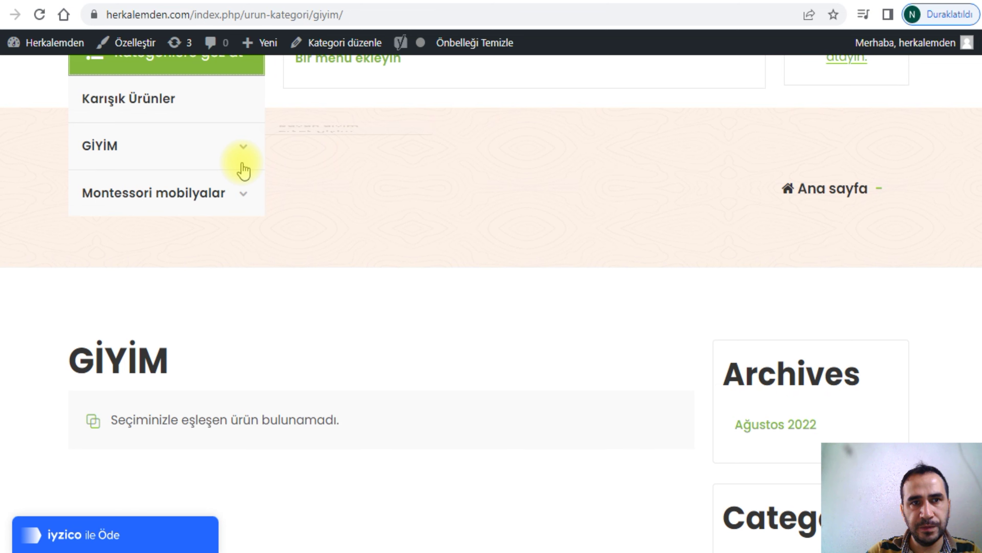
Step: Open the bayan giyim page from the storefront's category menu and return to the product category list
scroll(241, 168, "up", 2)
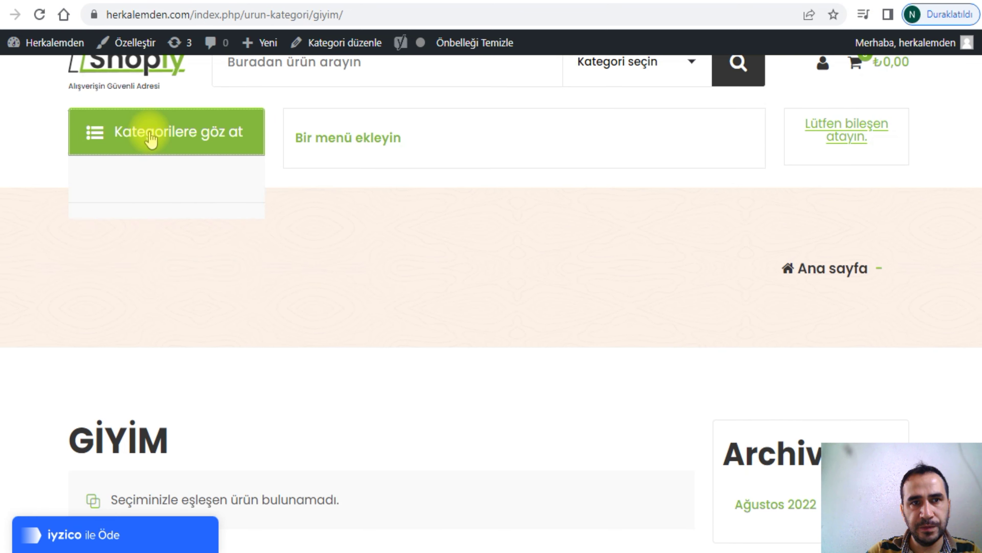
mouse_move(158, 240)
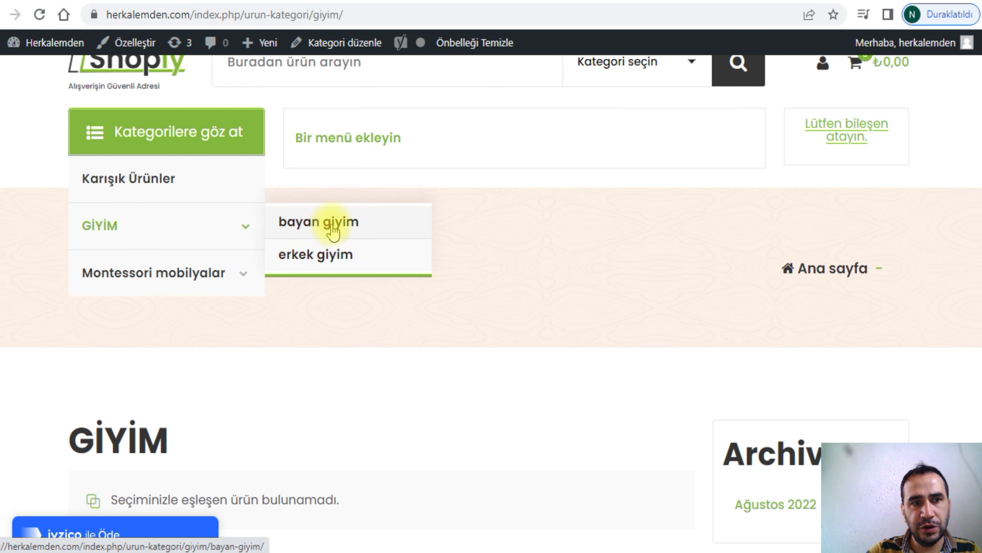
left_click(348, 228)
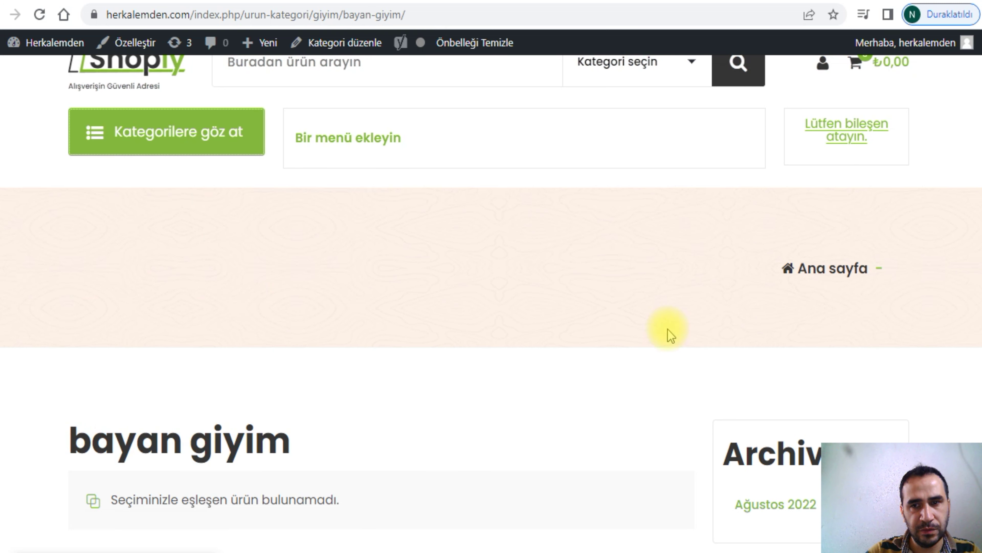
key("alt+Left")
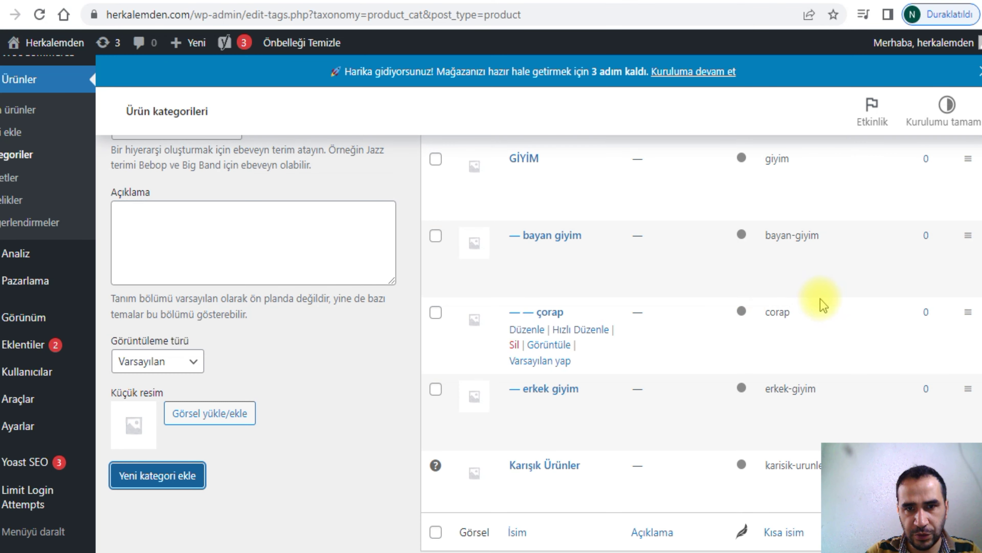
Step: Examine the storefront's GİYİM page and category submenus for the third-level category, and compare them with the admin category list
key("alt+Right")
left_click(127, 217)
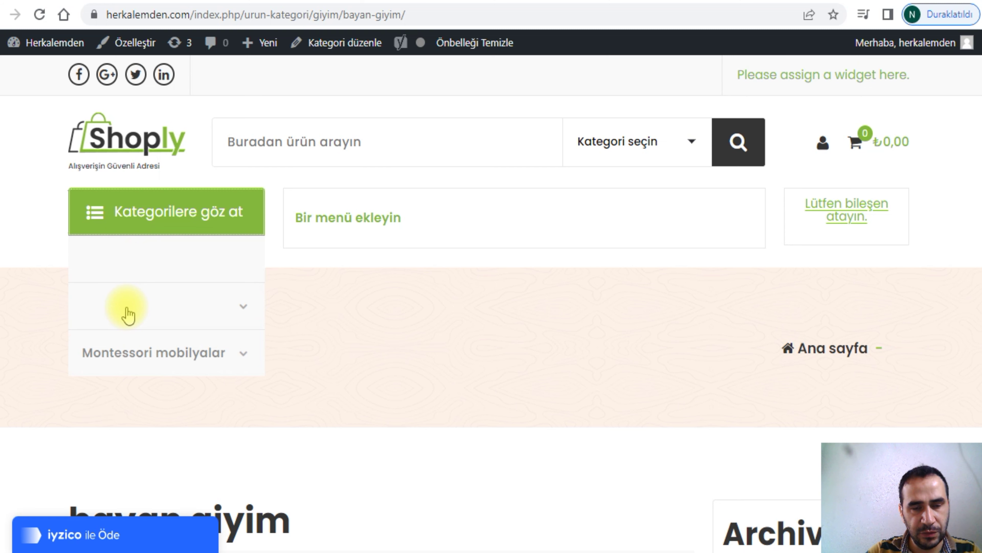
left_click(127, 311)
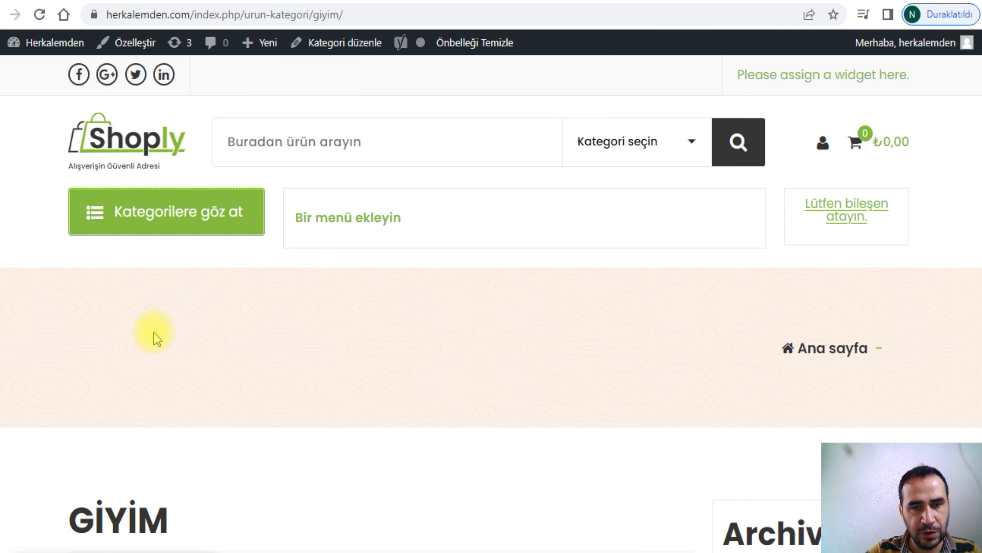
left_click(204, 226)
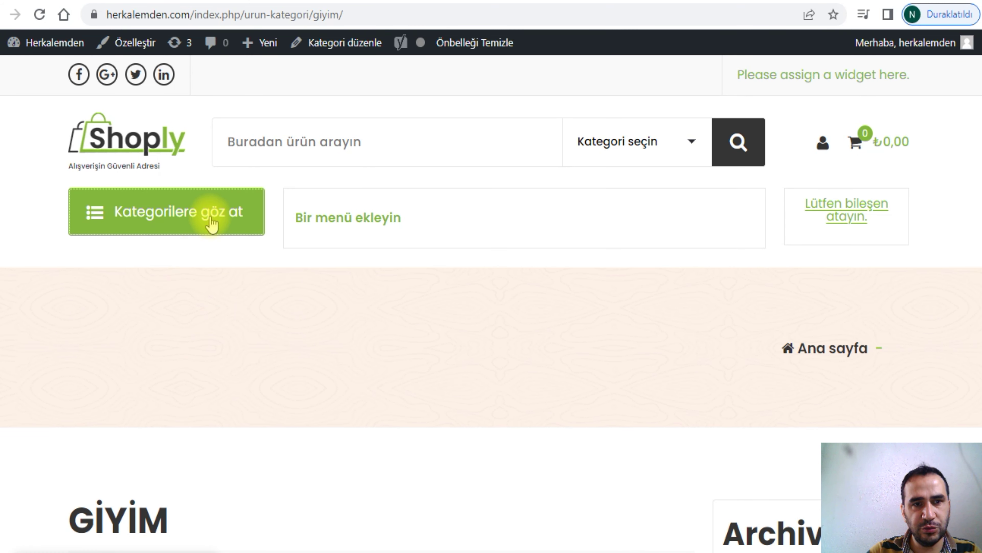
scroll(202, 327, "down", 2)
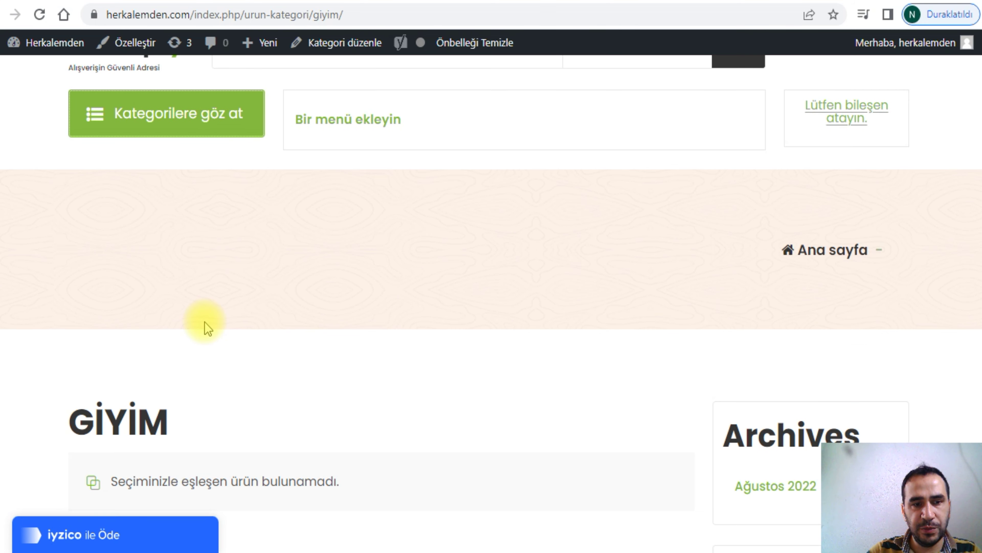
scroll(208, 328, "up", 2)
mouse_move(106, 525)
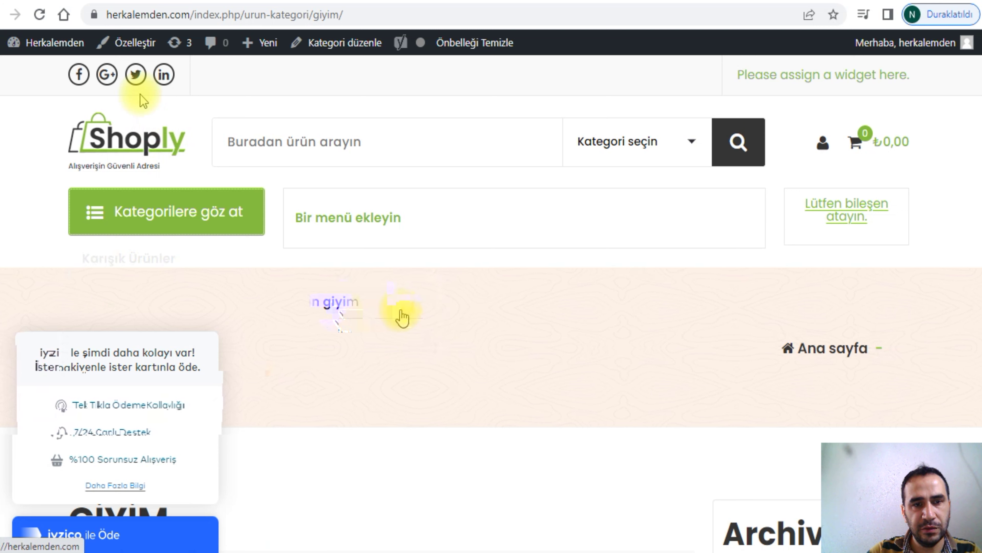
mouse_move(248, 309)
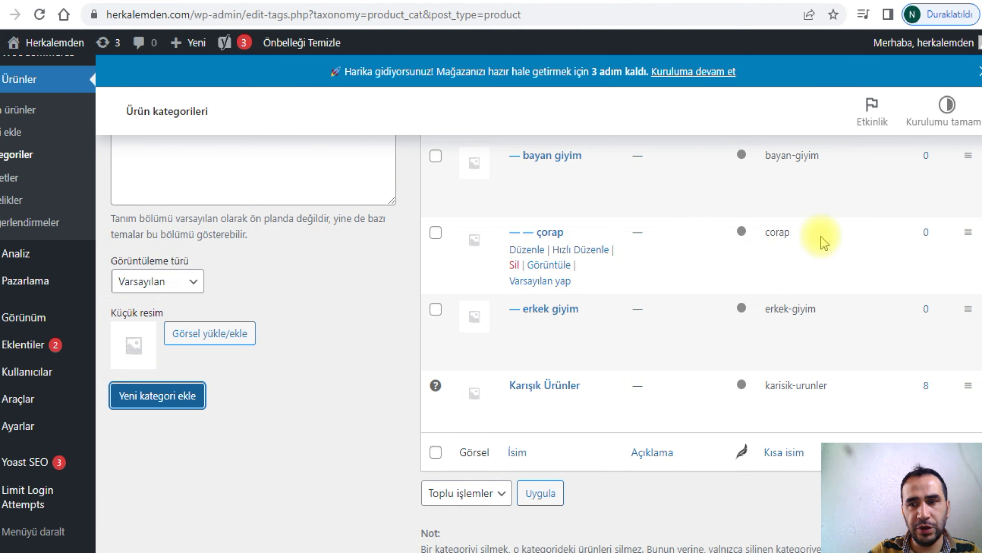
scroll(821, 236, "up", 4)
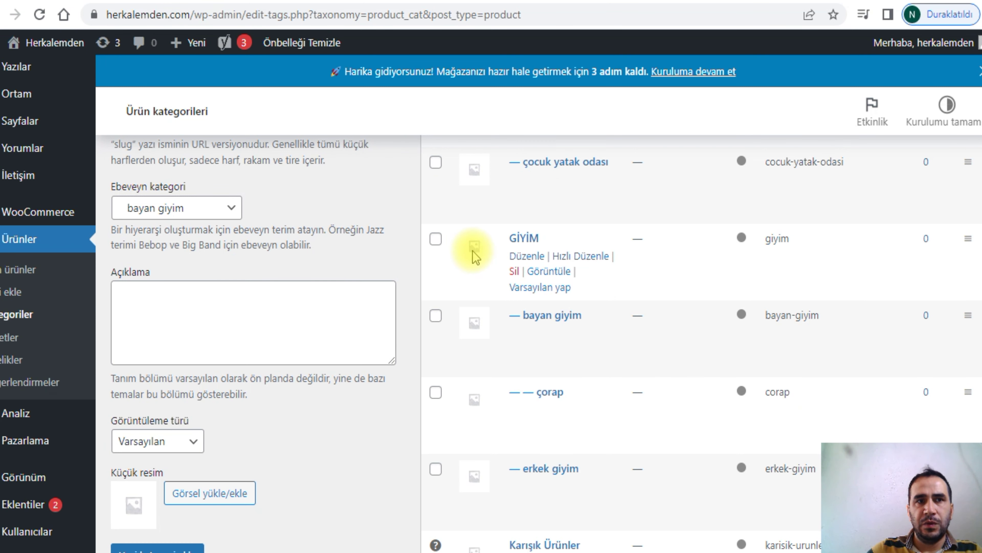
scroll(646, 225, "down", 3)
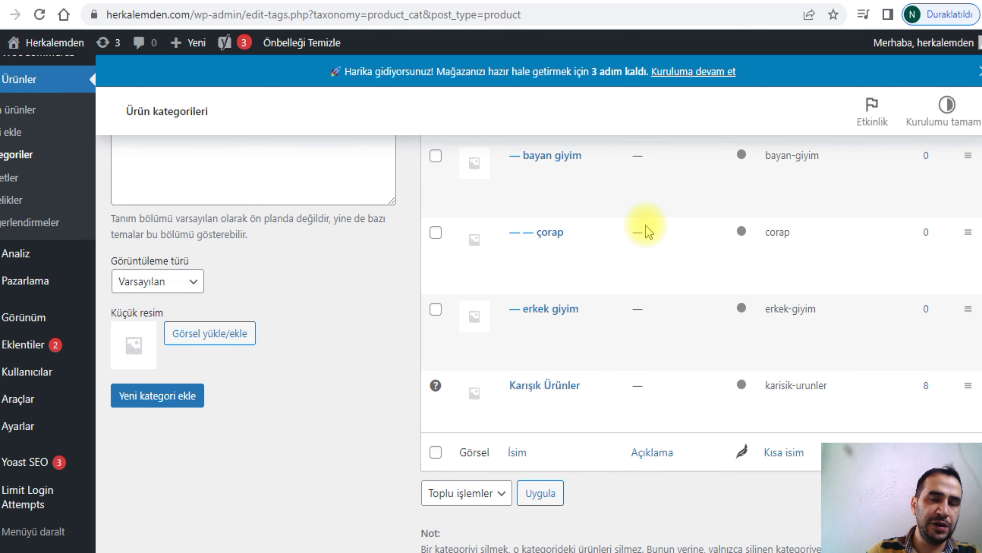
Step: Switch from the admin category list to the storefront's GİYİM category page and look through it
scroll(647, 225, "up", 5)
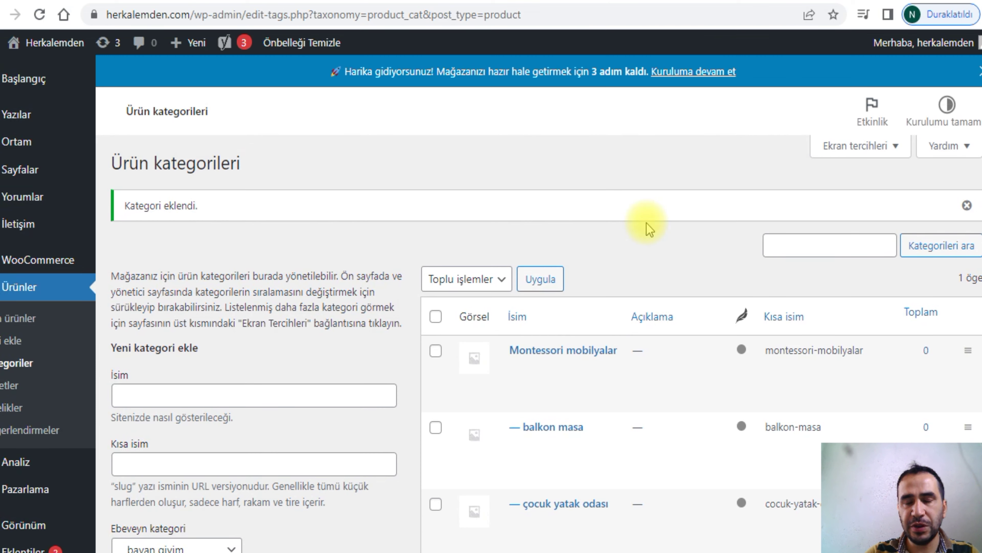
left_click(743, 1)
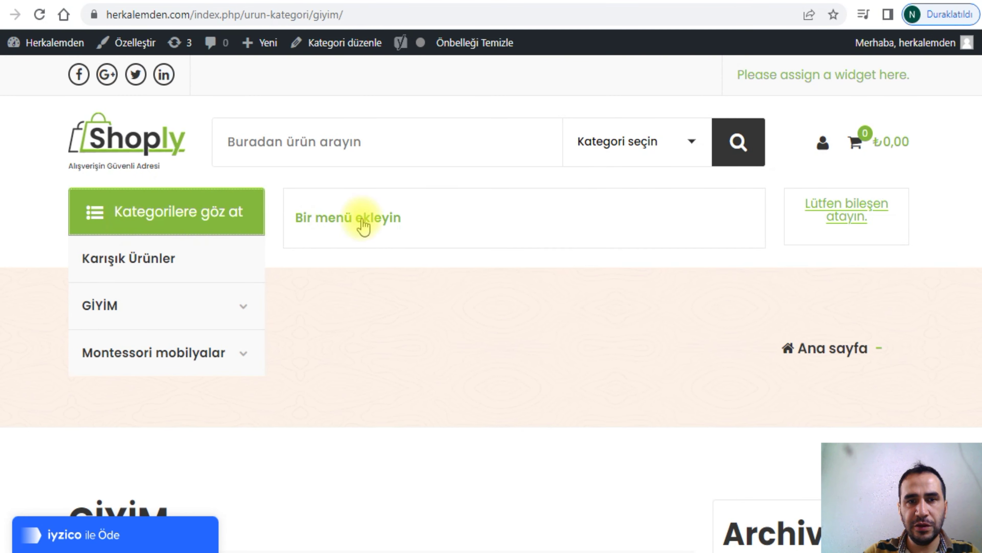
scroll(502, 217, "down", 10)
scroll(511, 224, "up", 10)
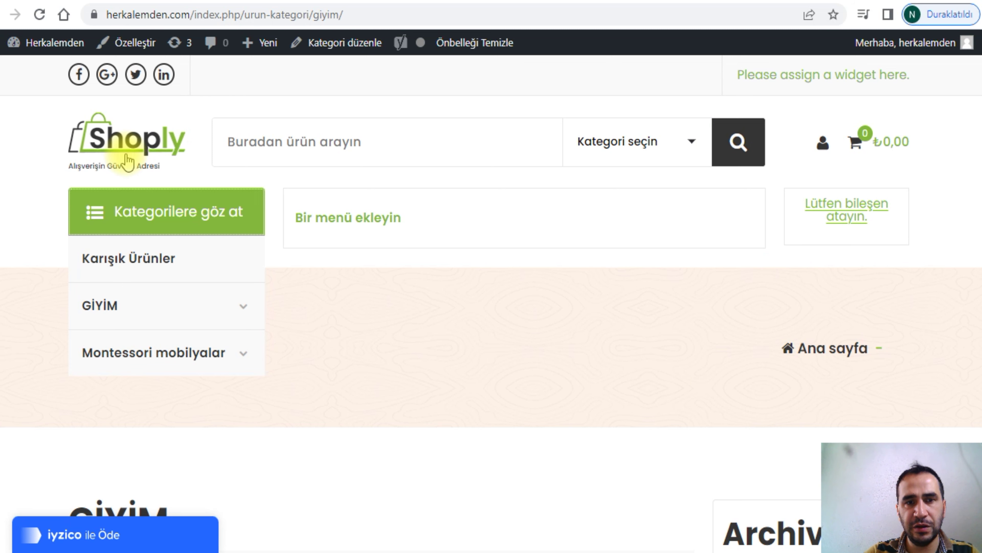
Step: Open the storefront's home page and look through its banner, service and product sections
left_click(128, 160)
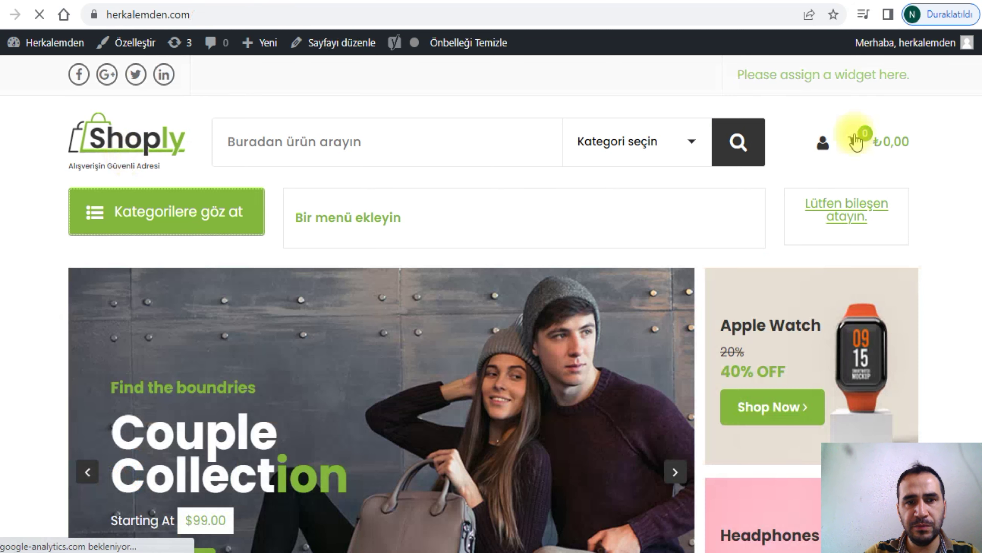
scroll(873, 208, "down", 5)
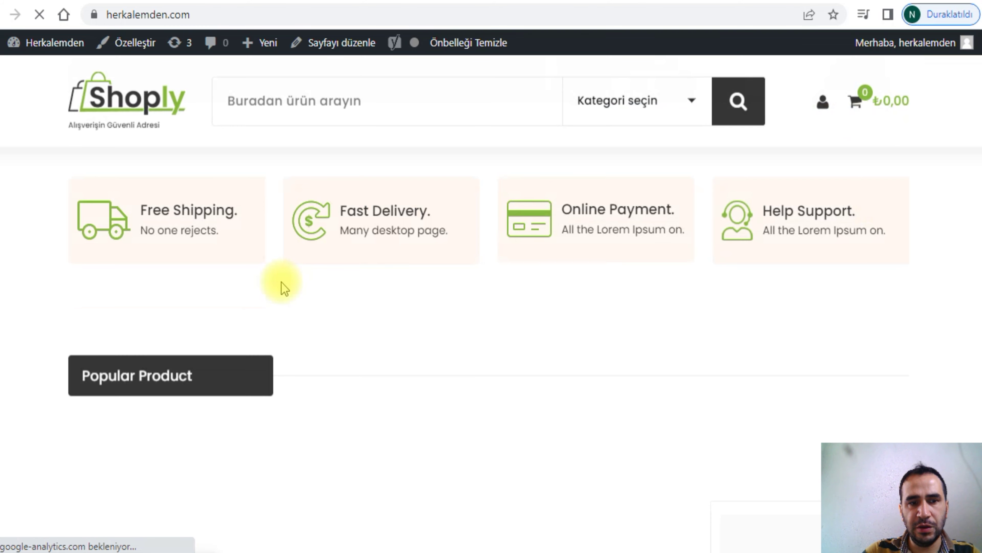
scroll(285, 327, "down", 5)
scroll(283, 366, "up", 10)
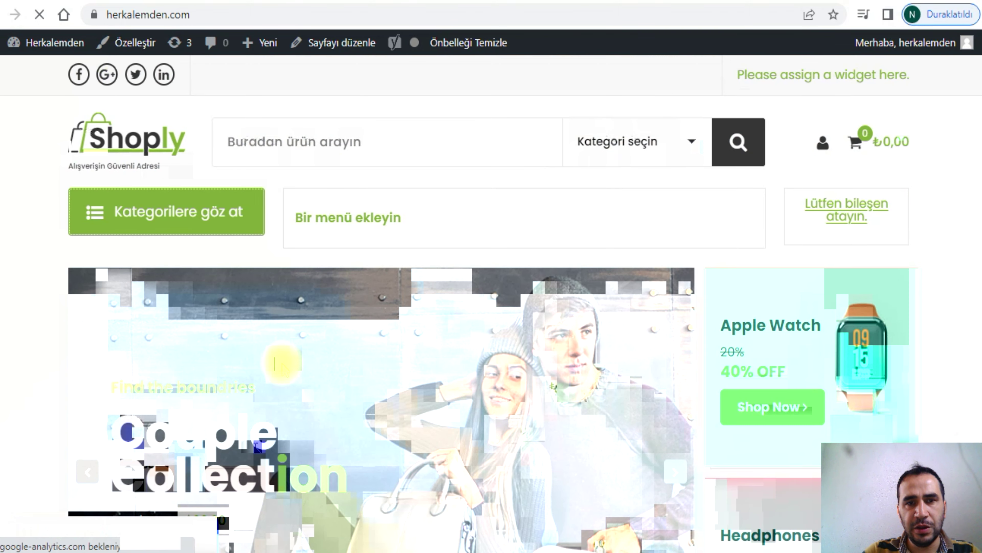